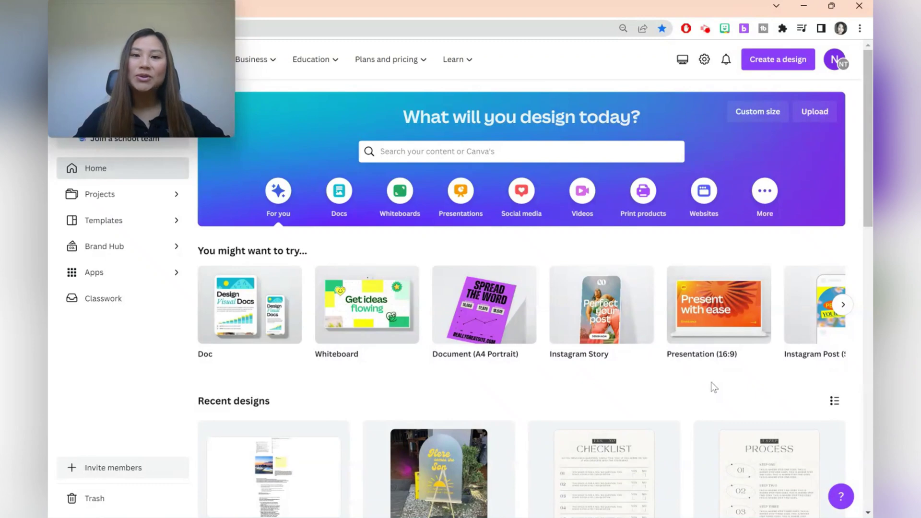
- Create a blank whiteboard and have Magic Write generate five Year 8 fraction MCQs without answers
left_click(388, 308)
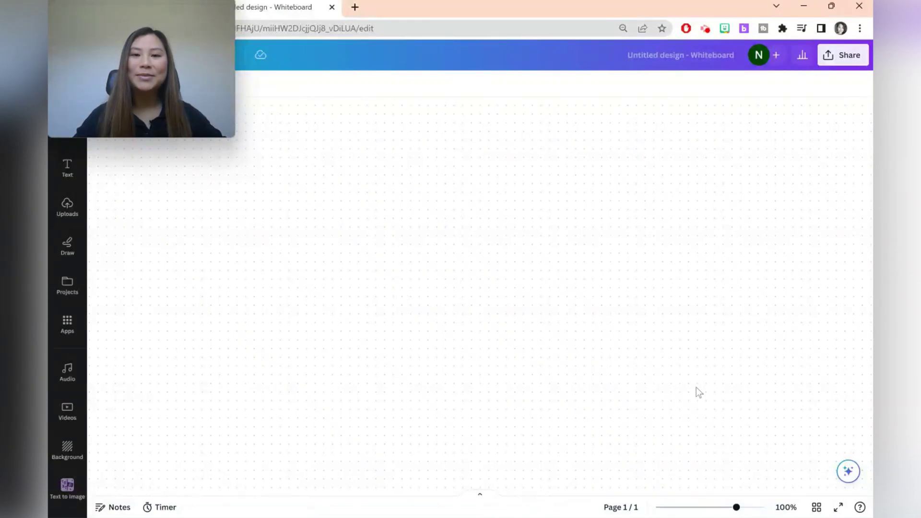
left_click(847, 474)
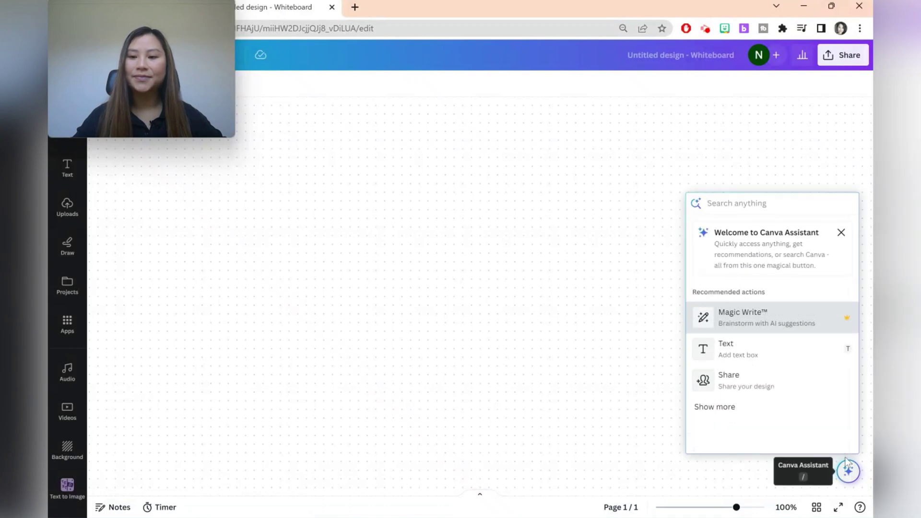
left_click(830, 324)
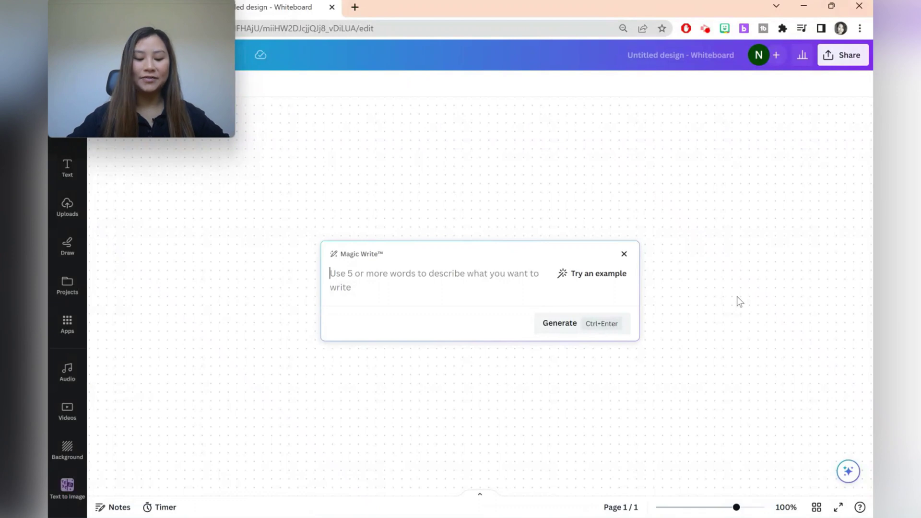
type("5 MCQ ")
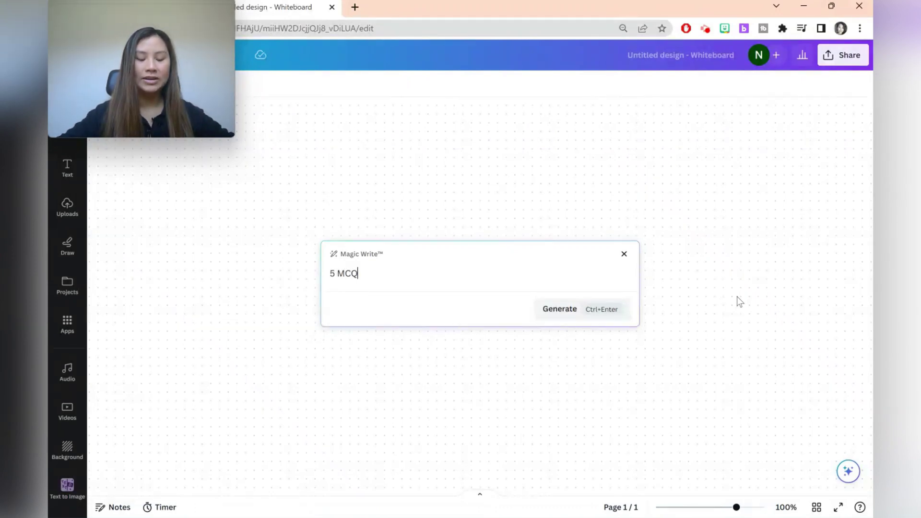
type("for year 8")
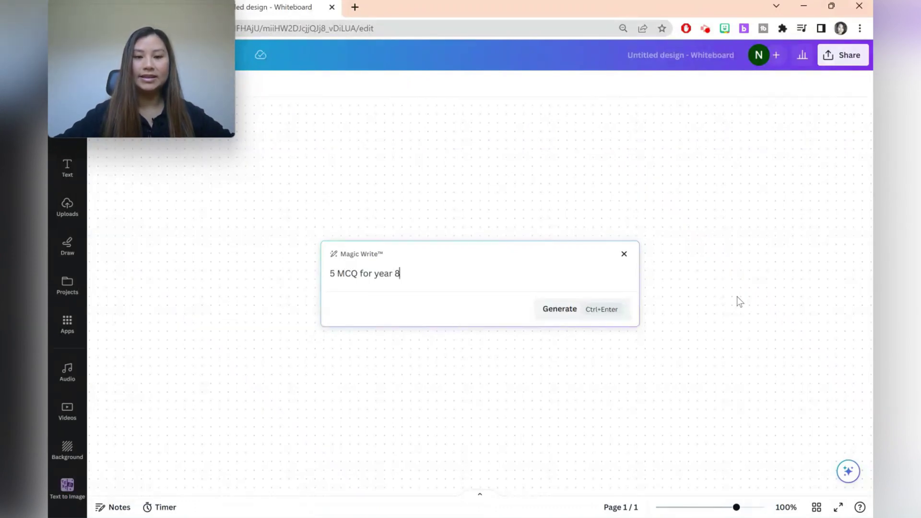
type(" fractions")
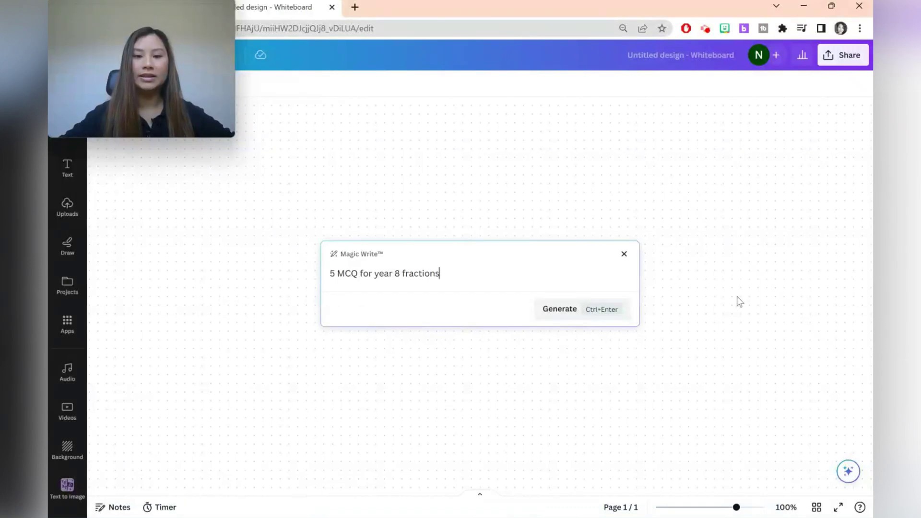
type(" without answe")
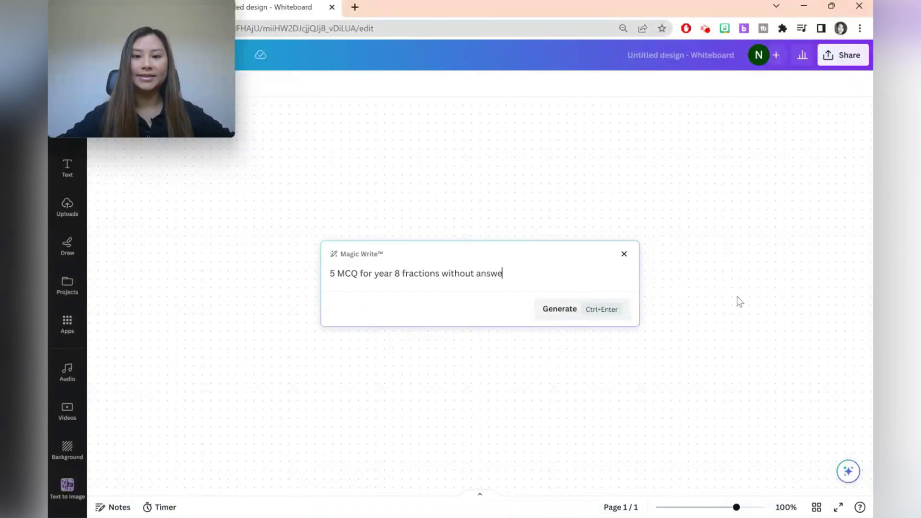
type("rs")
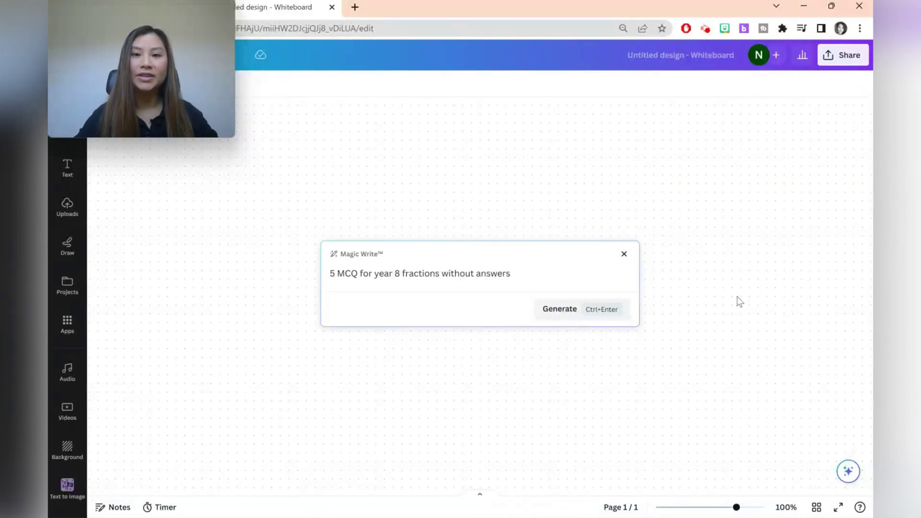
left_click(560, 312)
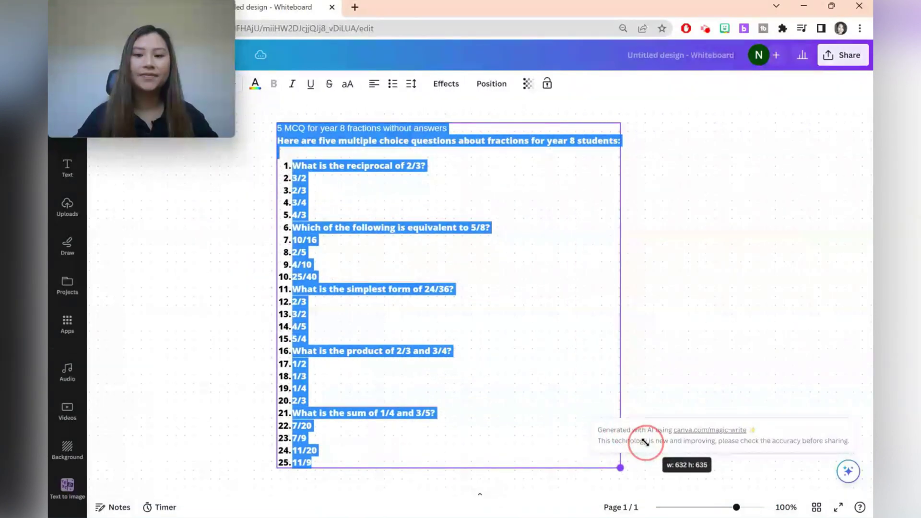
- Enlarge the fraction questions box and rewrite it with AI into numbered questions with a–d options
left_click_drag(486, 334, 643, 439)
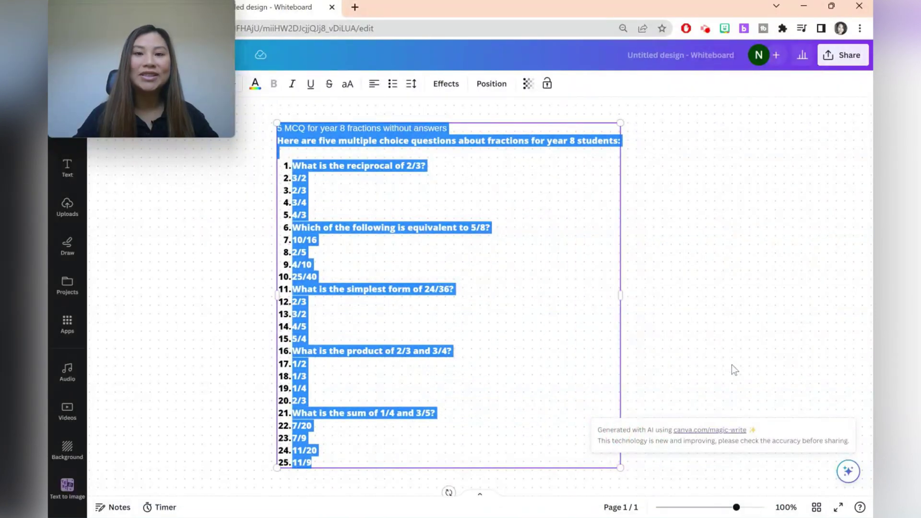
left_click(543, 302)
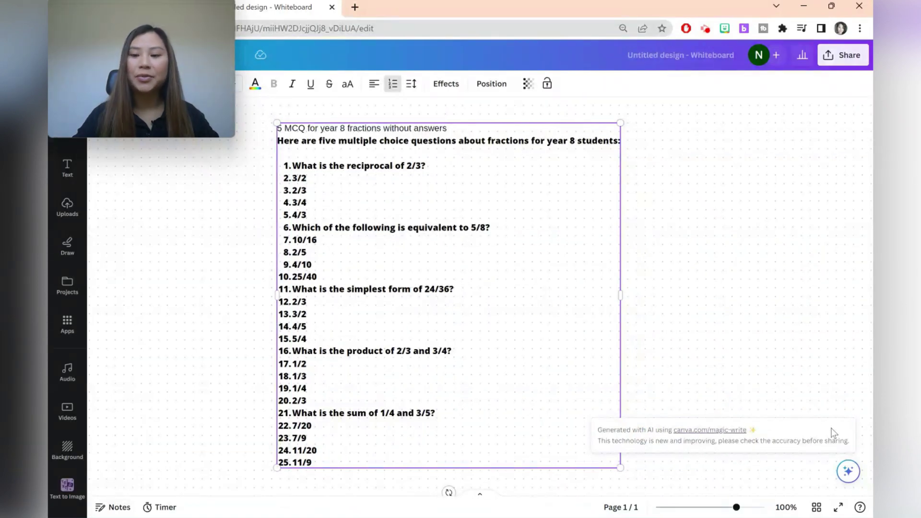
left_click(849, 471)
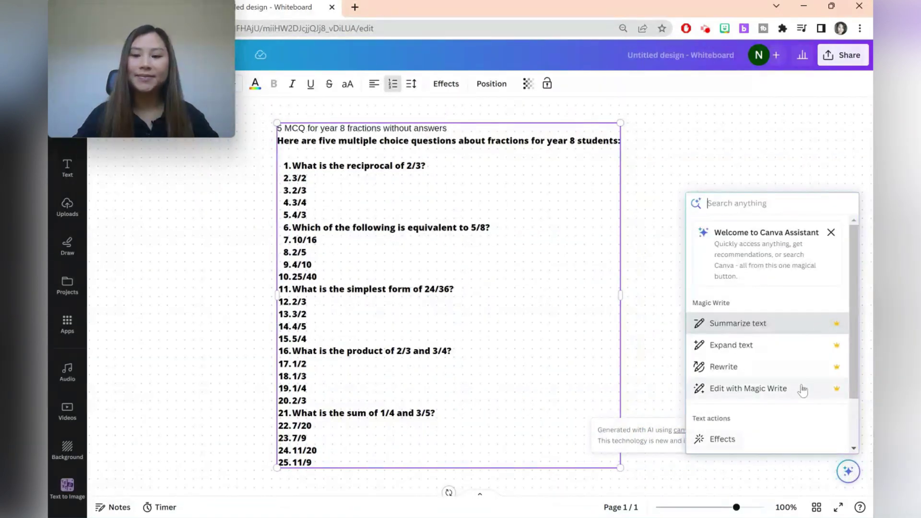
left_click(795, 368)
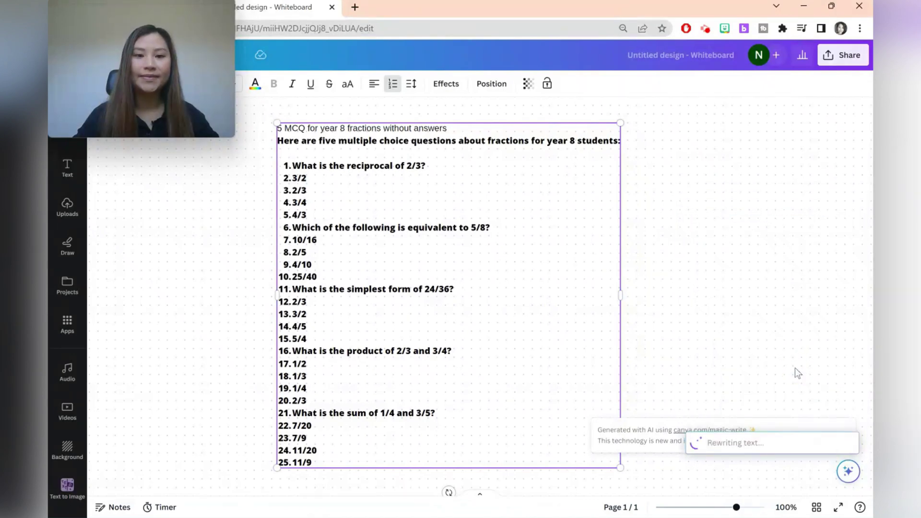
left_click(795, 367)
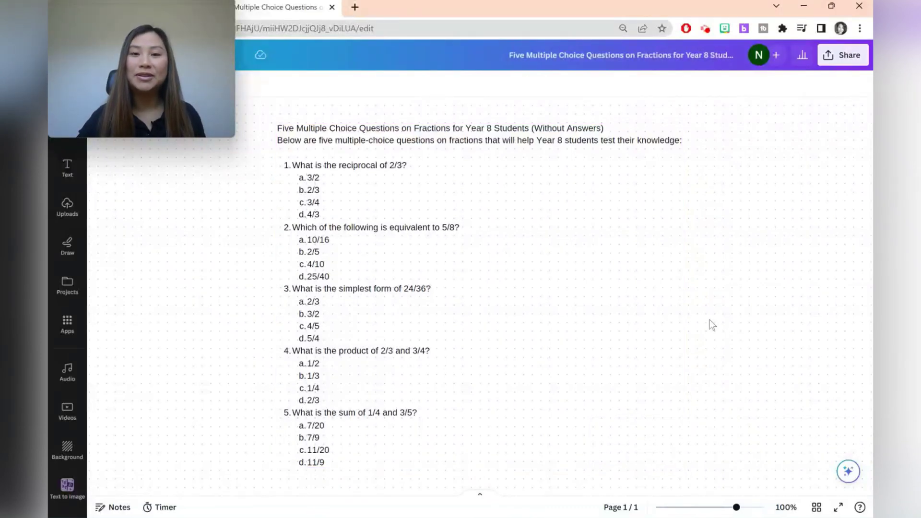
left_click(165, 507)
- Start and pause the countdown at 04:57, then circle answer a. 3/2 in red
left_click(139, 464)
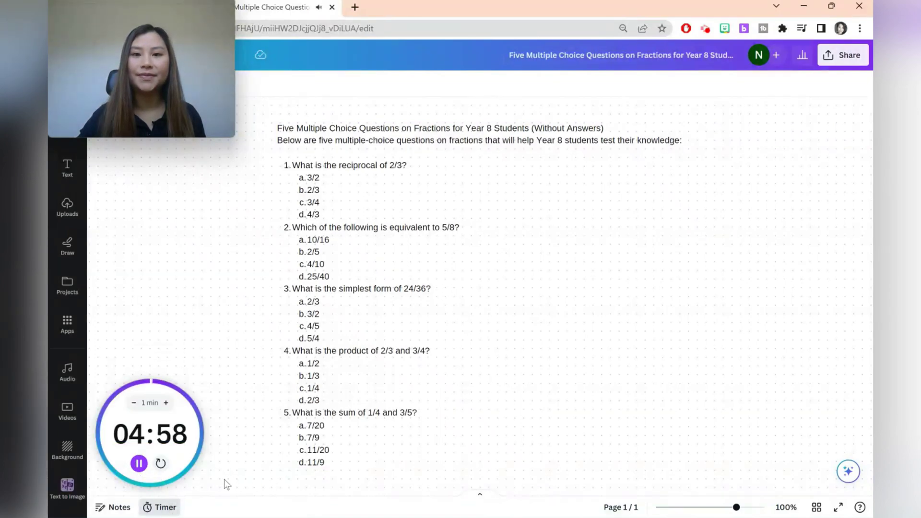
left_click(139, 464)
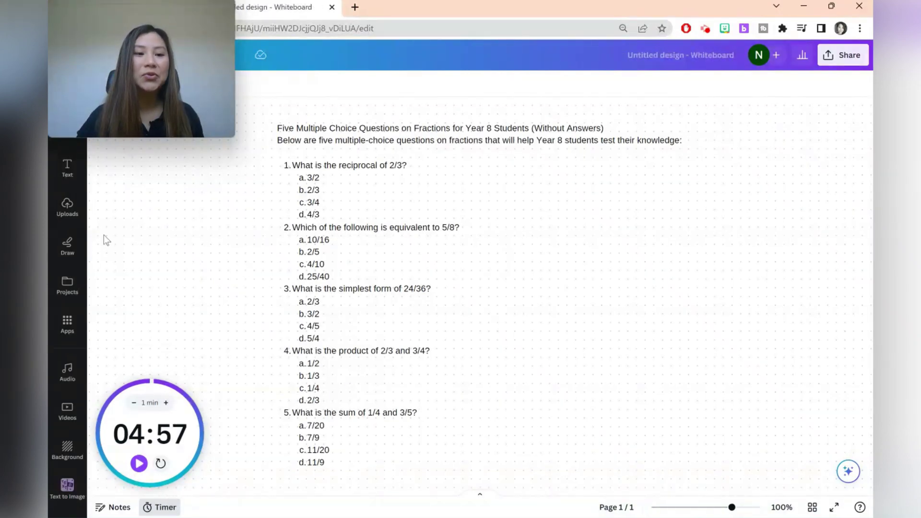
left_click(72, 248)
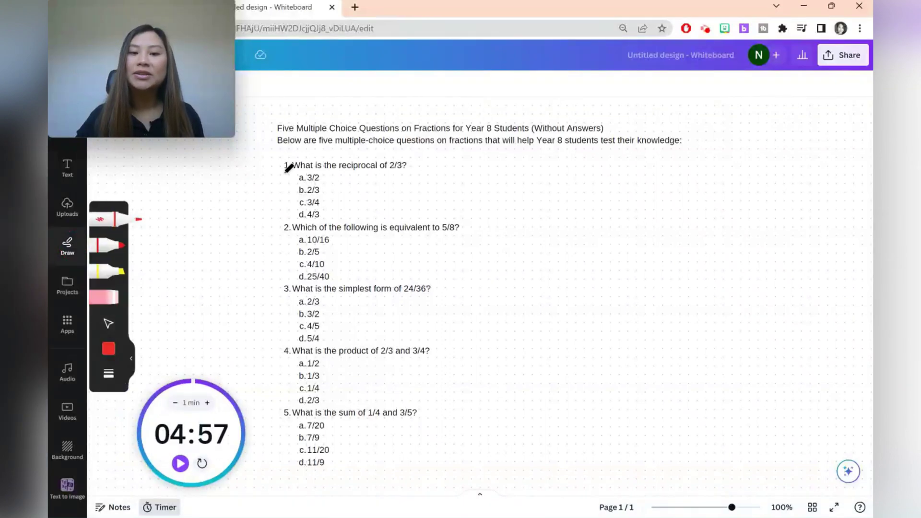
left_click_drag(294, 177, 297, 176)
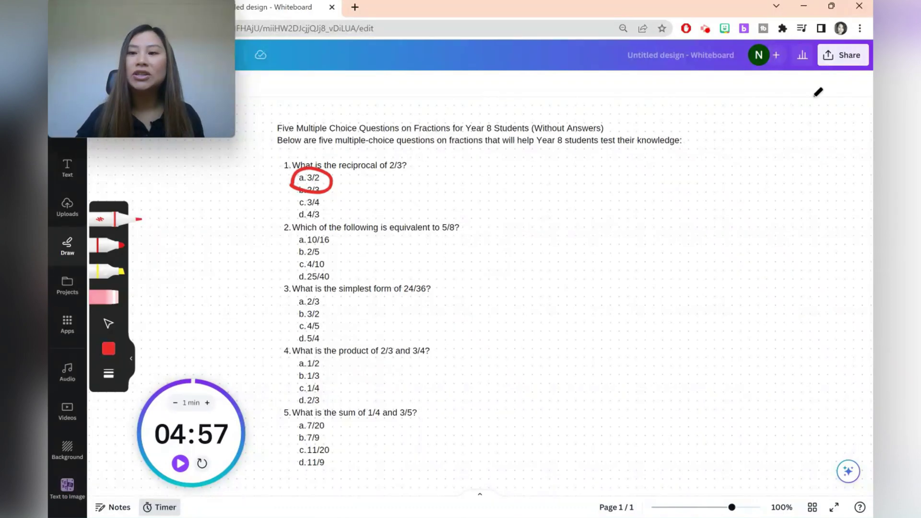
- Copy the whiteboard's collaboration link from the Share panel
left_click(844, 60)
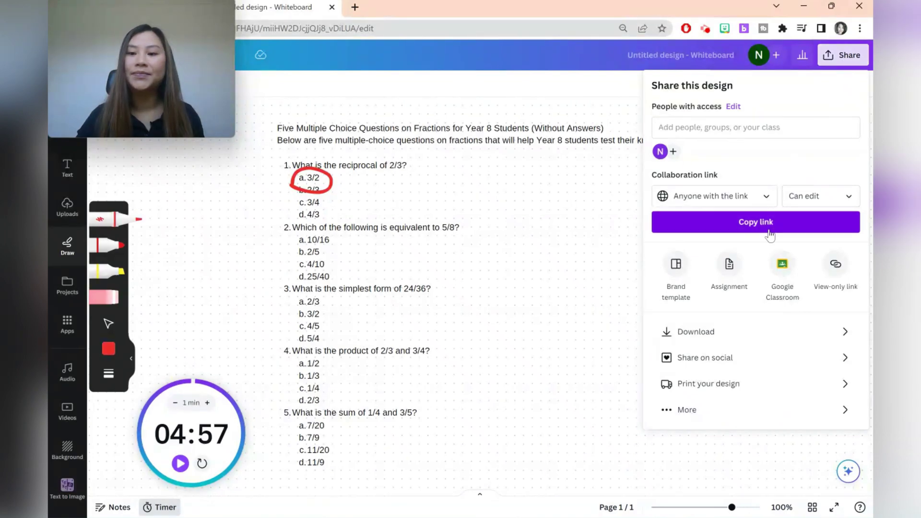
left_click(771, 222)
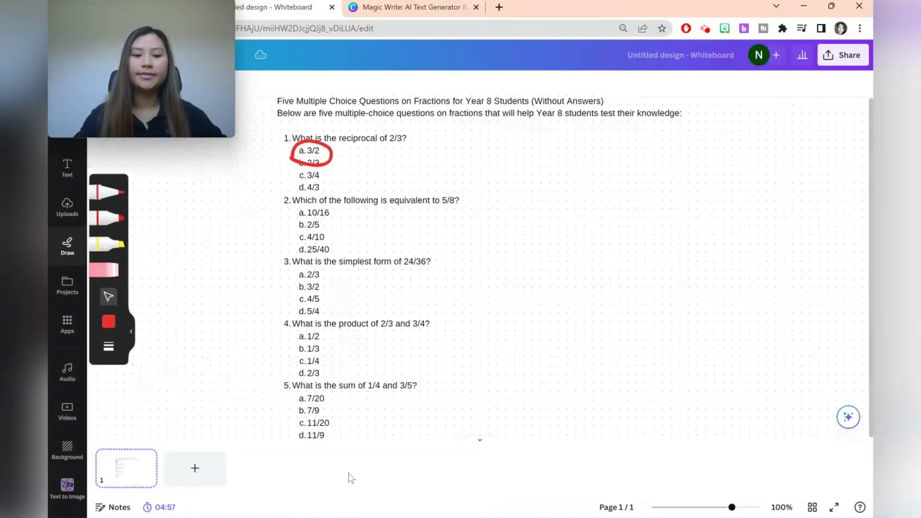
- Add a second page and generate a Year 10 surface area question at three difficulty levels
left_click(206, 468)
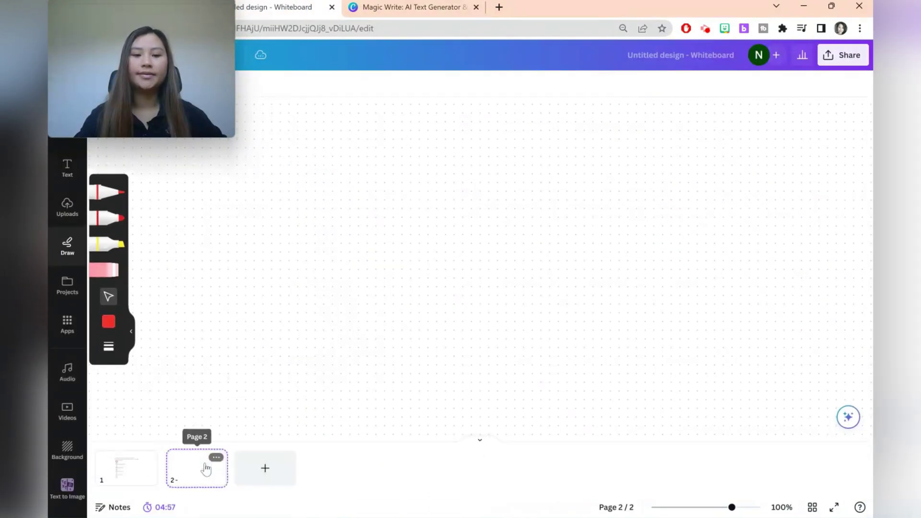
left_click(481, 440)
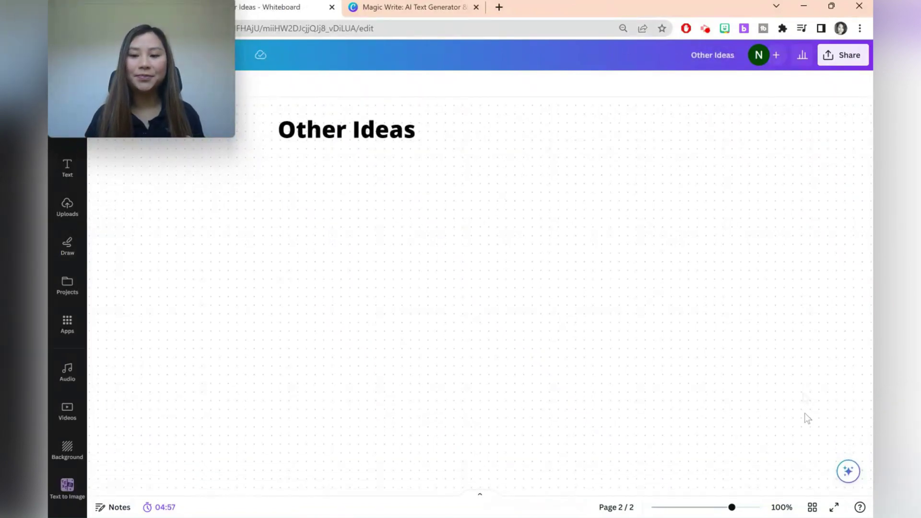
left_click(848, 471)
left_click(782, 317)
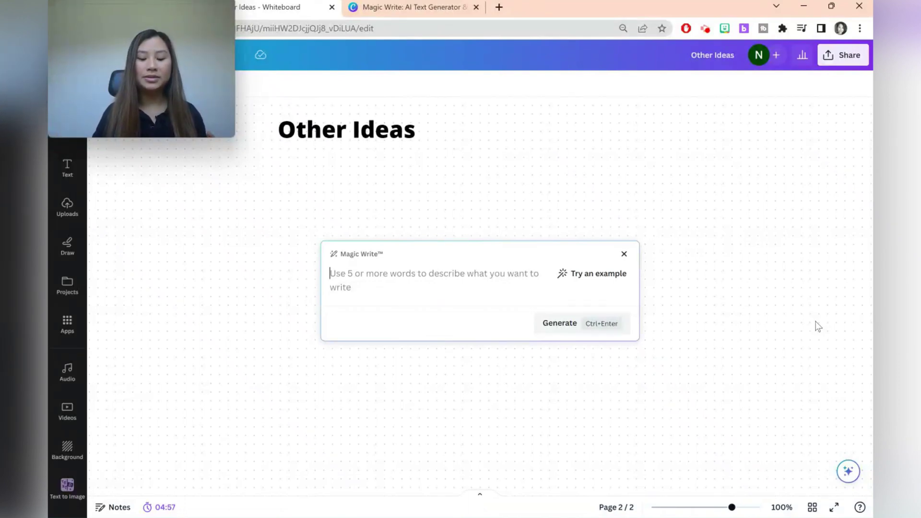
type("cre")
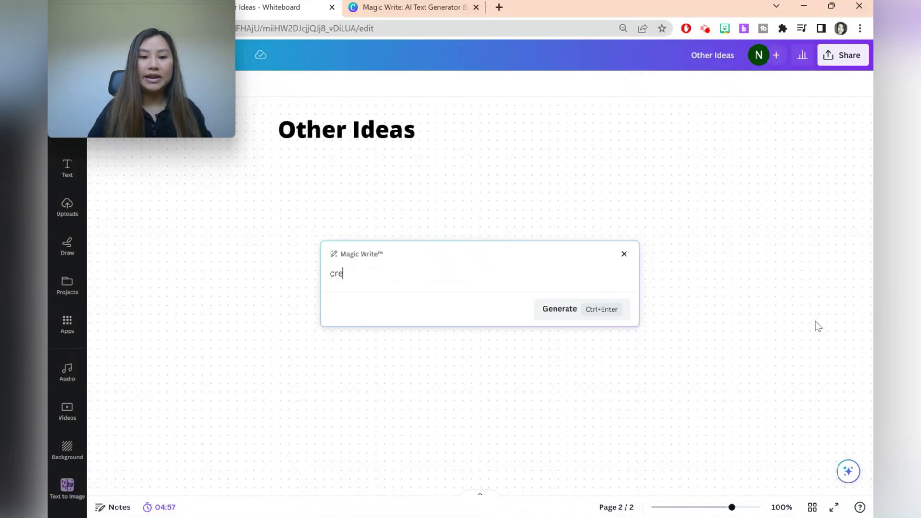
type("ate a ")
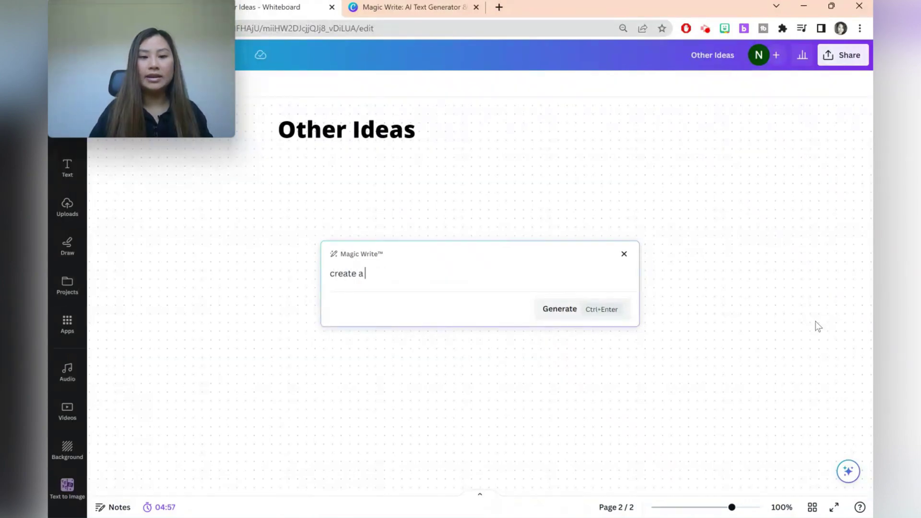
type("year 10 s")
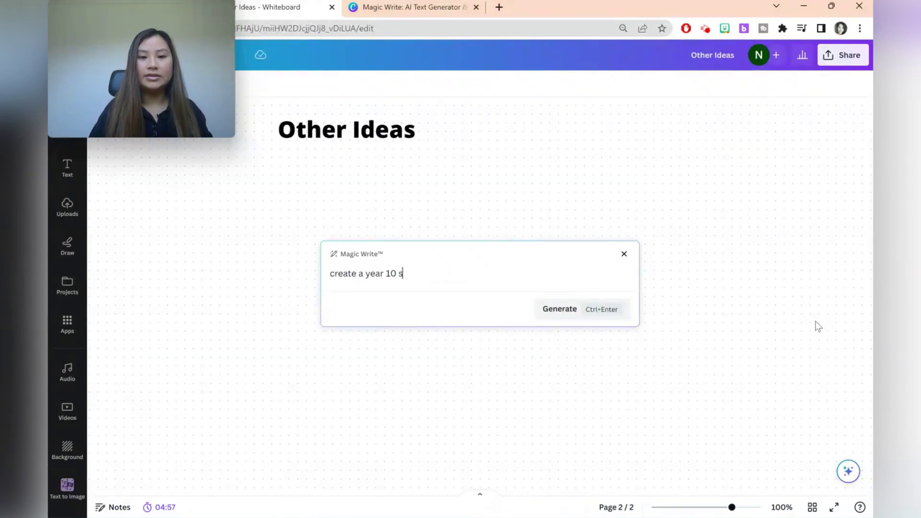
type("urface area que")
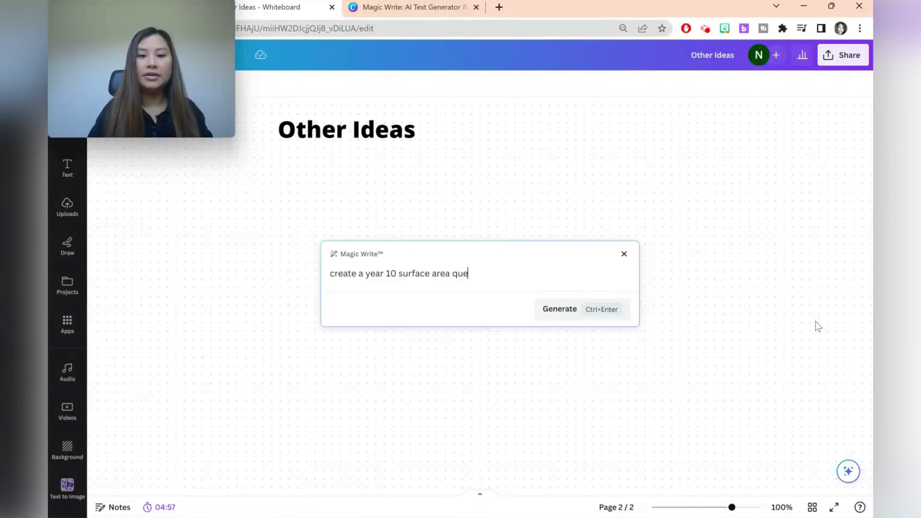
type("stion with 3 le")
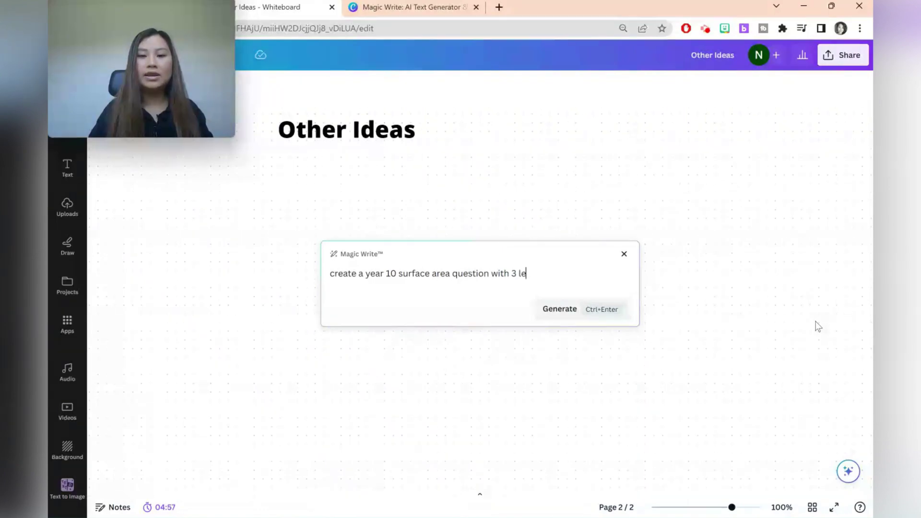
type("vels of difficu")
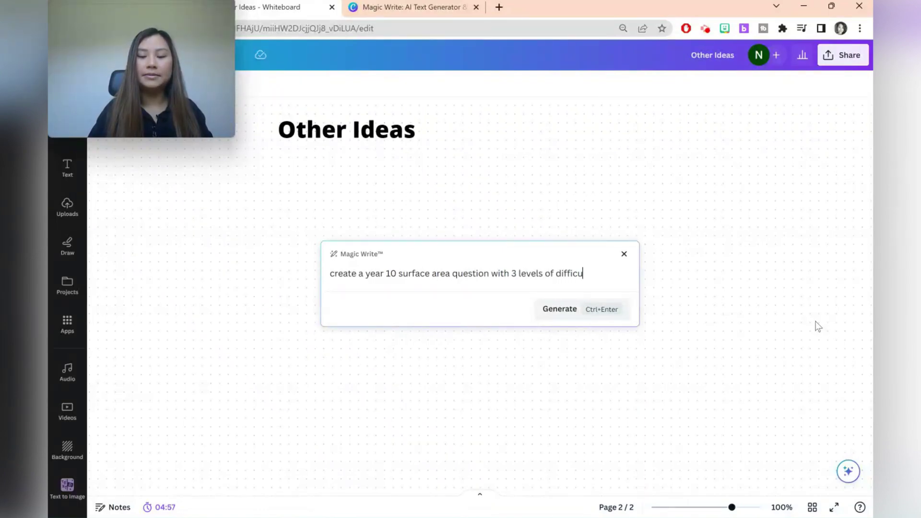
type("lty")
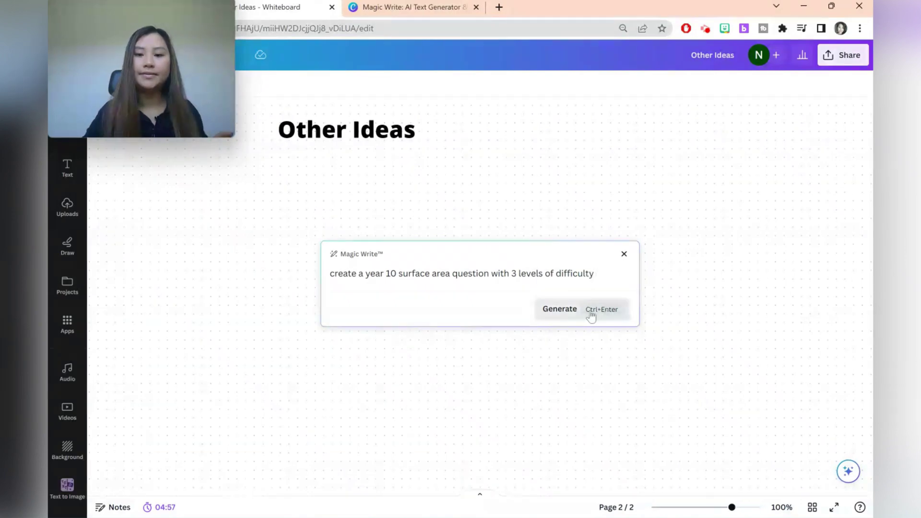
left_click(584, 313)
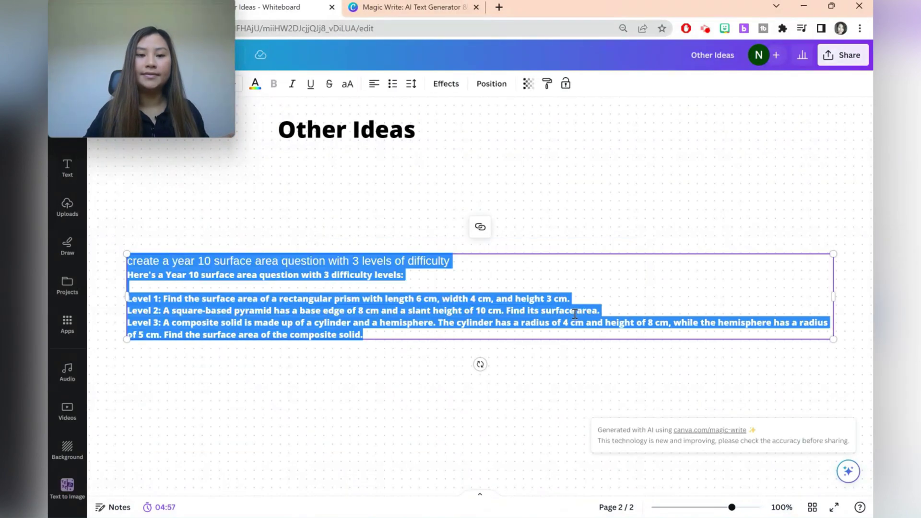
- Narrow the surface area text box and move it up under the Other Ideas heading
left_click(425, 385)
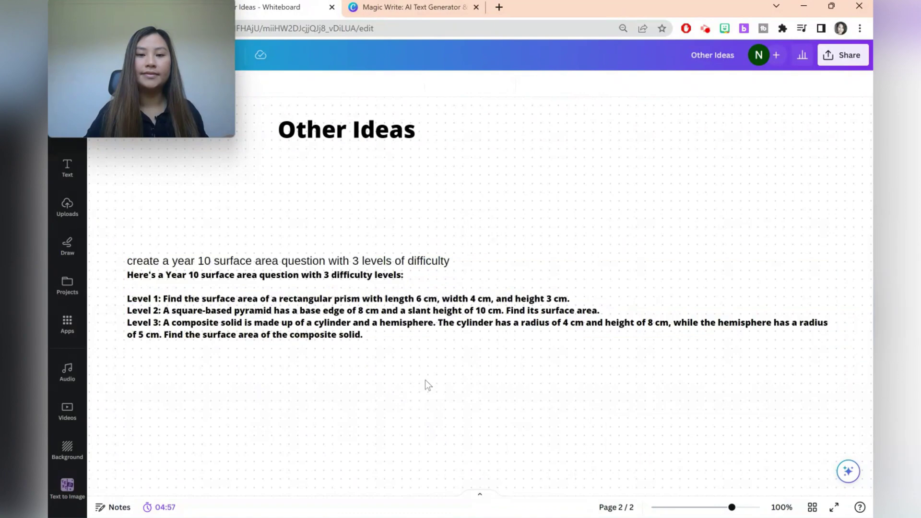
left_click(540, 318)
left_click_drag(834, 295, 431, 442)
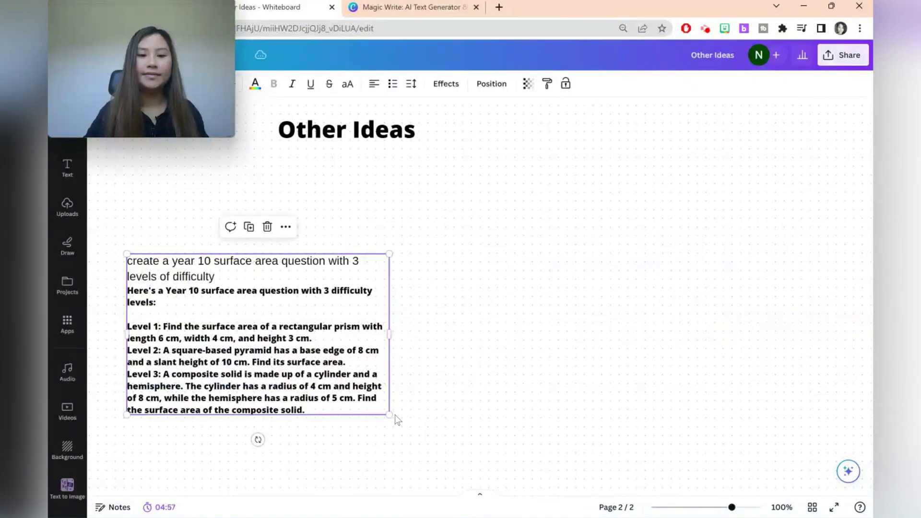
left_click(368, 443)
mouse_move(369, 449)
left_mouse_down()
mouse_move(381, 377)
mouse_move(371, 370)
left_mouse_up()
left_click(490, 269)
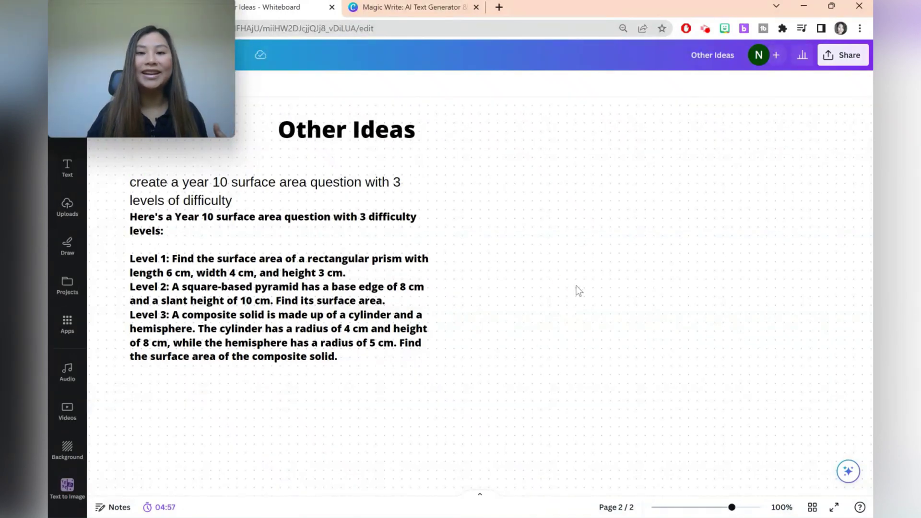
left_click(849, 466)
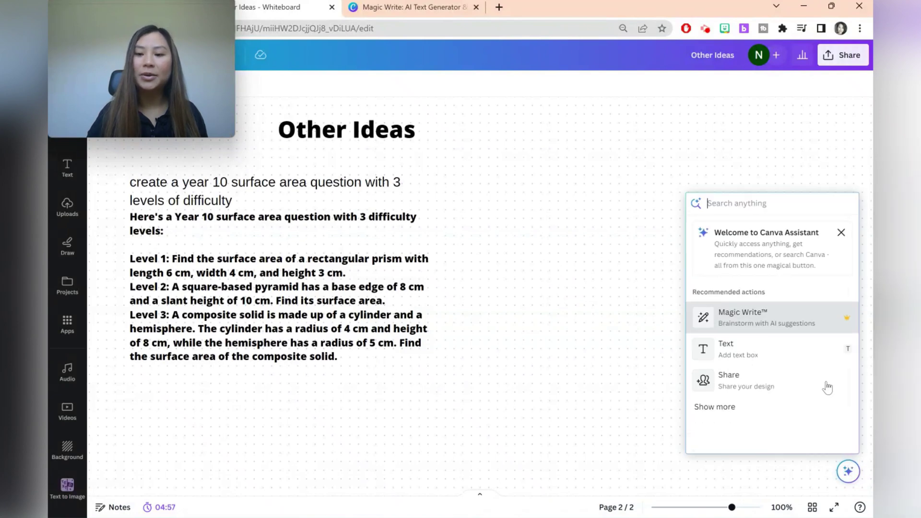
- Generate five Macbeth discussion questions, narrow the box, and place it on the page's right side
left_click(801, 325)
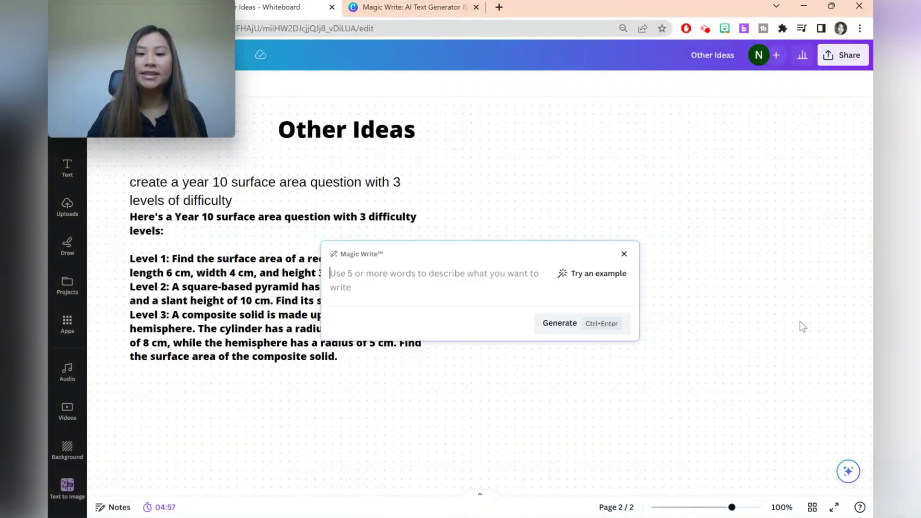
type("5")
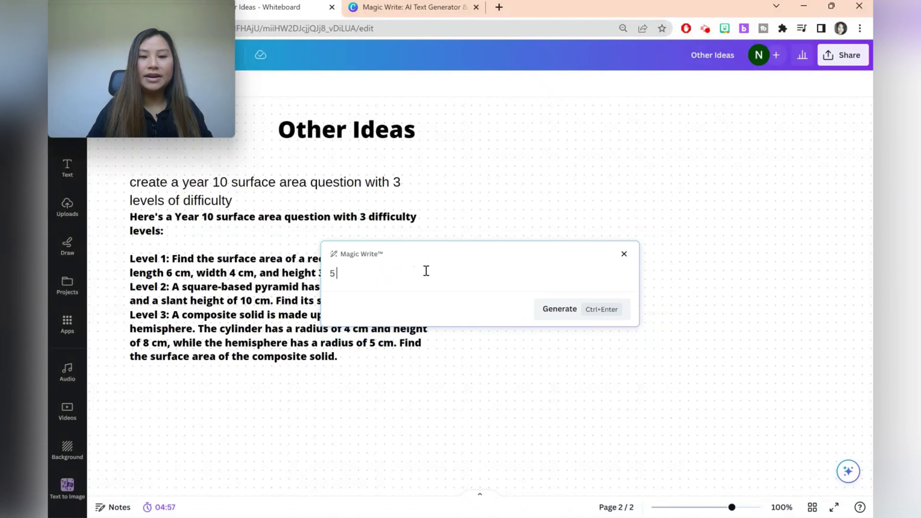
type(" q")
type("on qu")
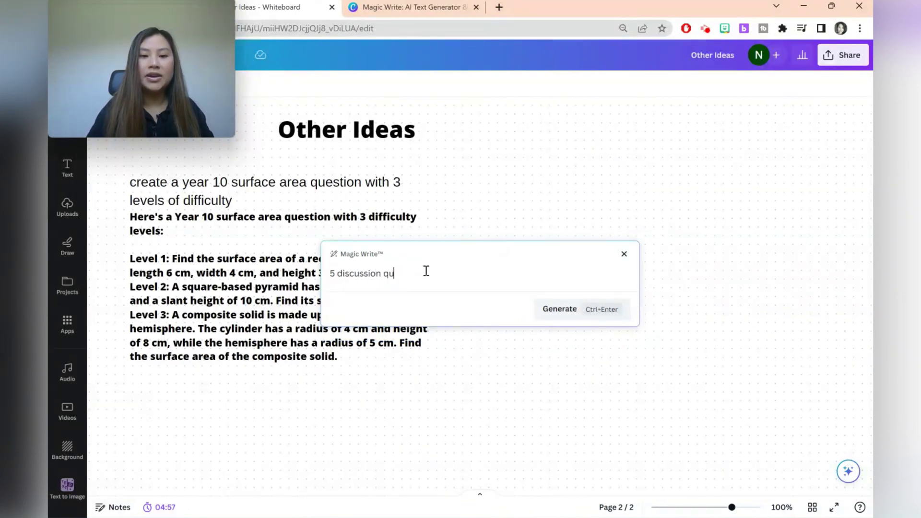
type("estions on")
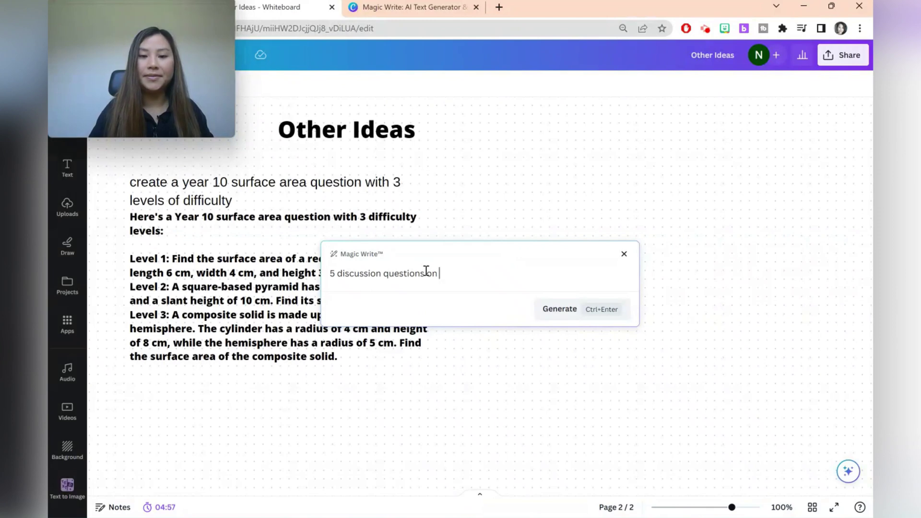
type("beth")
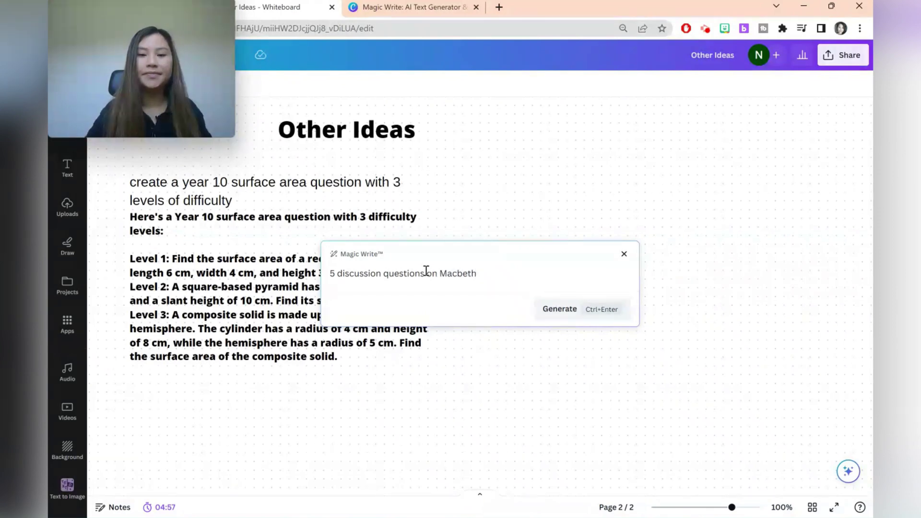
left_click(576, 312)
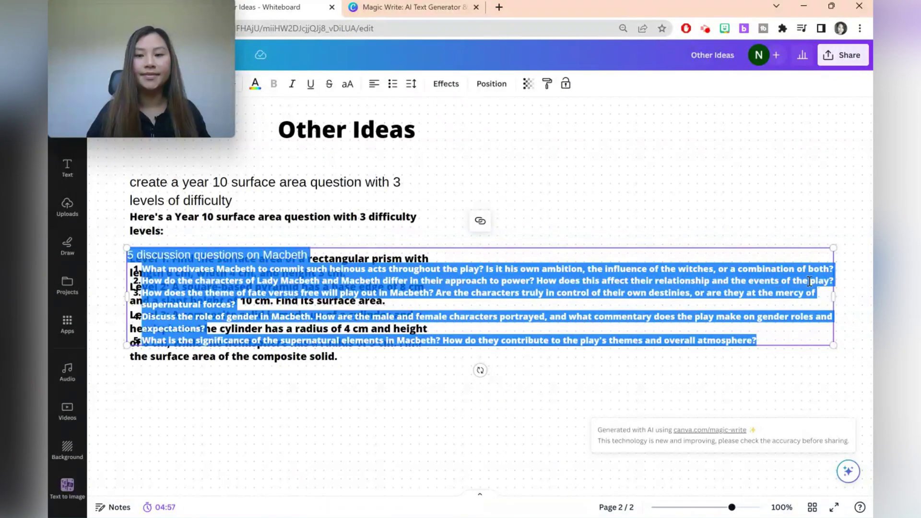
left_click_drag(835, 296, 453, 346)
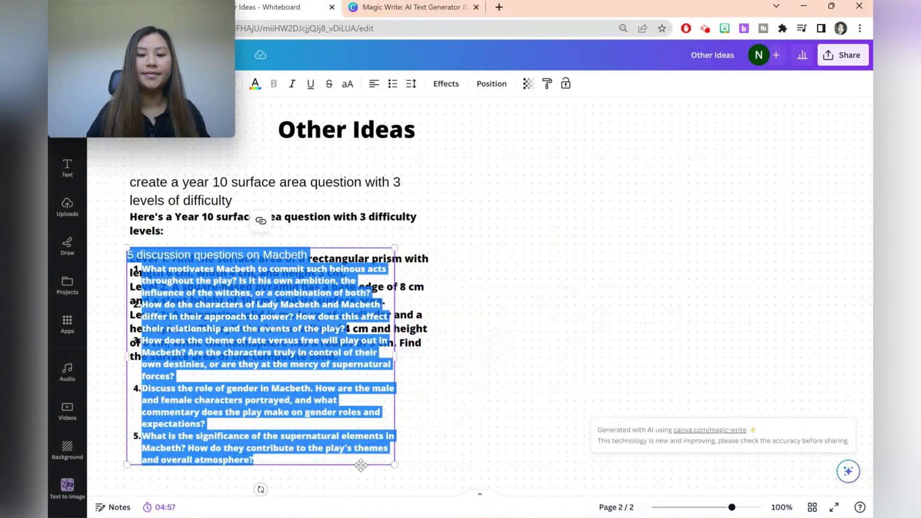
mouse_move(361, 466)
left_mouse_down()
mouse_move(755, 388)
mouse_move(821, 307)
left_mouse_up()
left_click(627, 381)
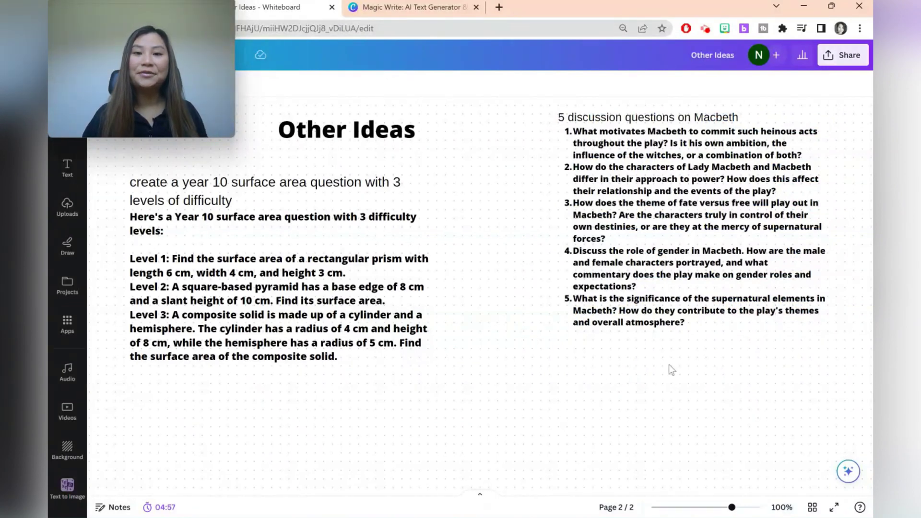
left_click(848, 471)
- Generate three exit ticket questions, place them below the Macbeth list, and show a countdown timer
left_click(807, 318)
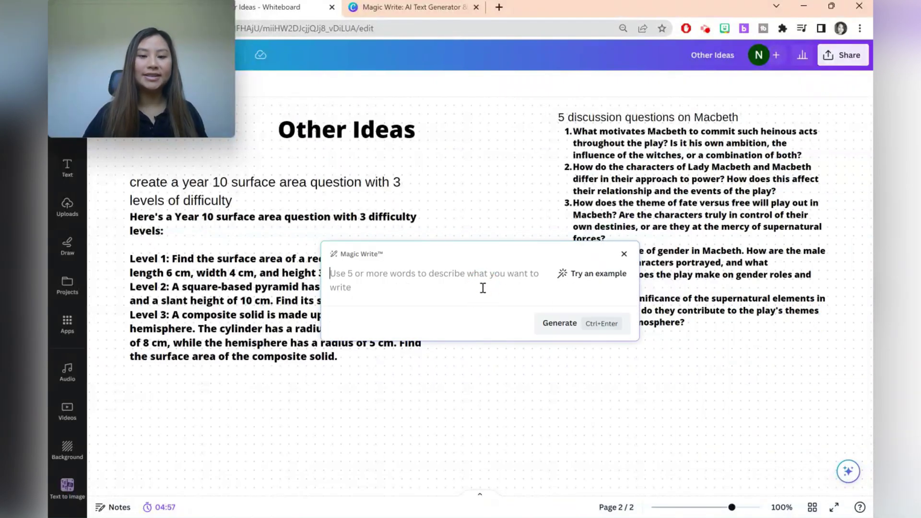
left_click(483, 287)
type("3 exit")
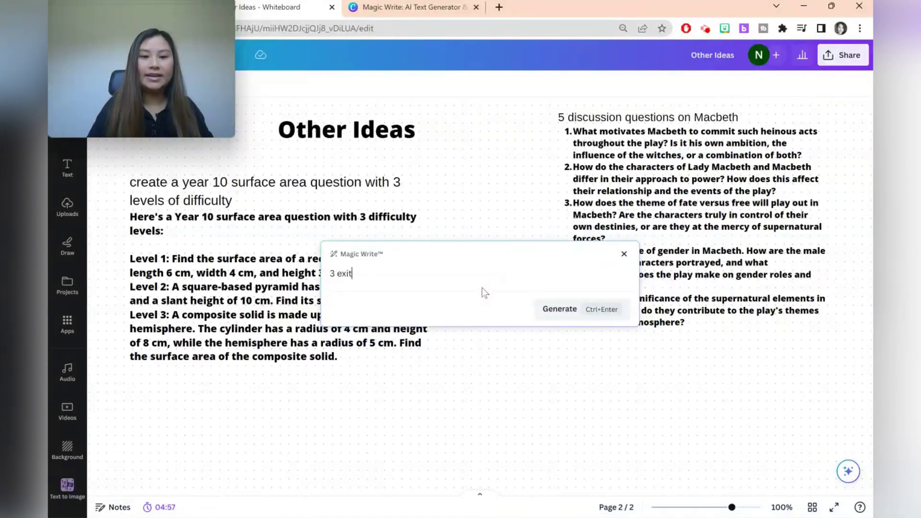
type(" ticket questions")
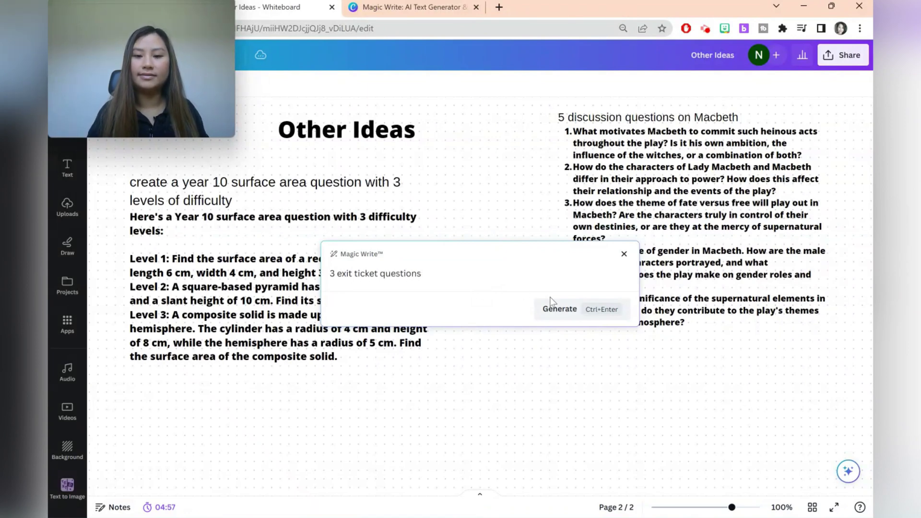
left_click(559, 308)
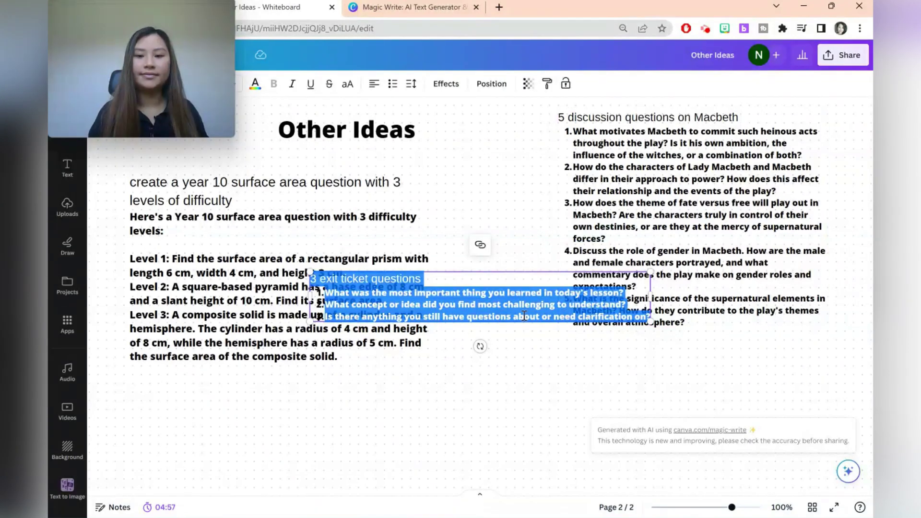
left_click_drag(508, 324, 708, 418)
left_click(202, 481)
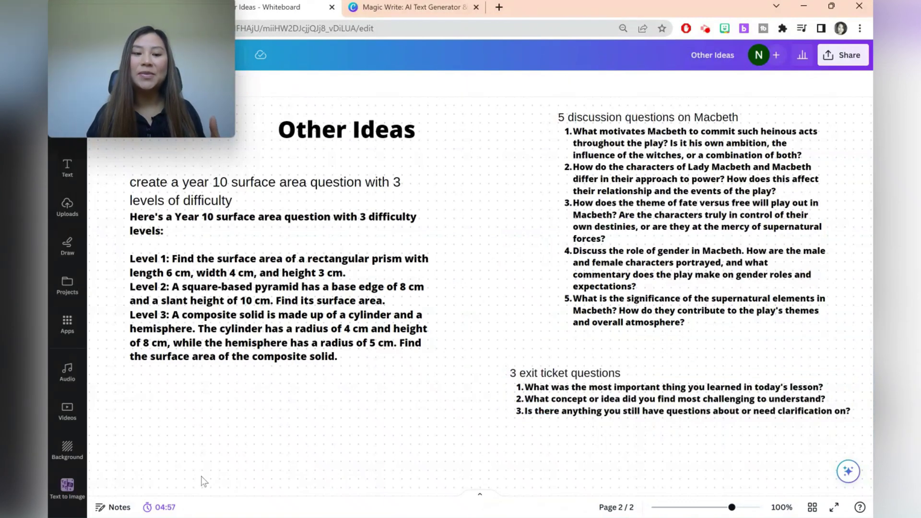
left_click(165, 507)
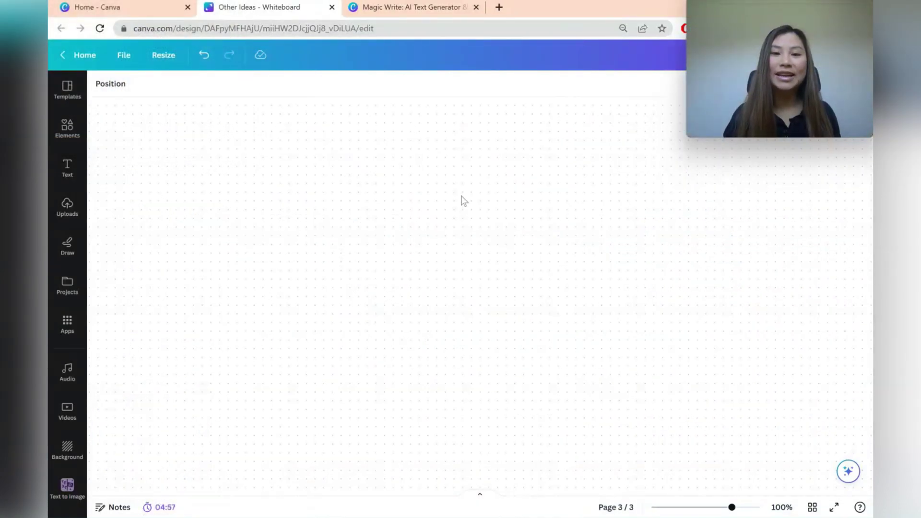
- Generate images from the prompt 'futuristic technology' with the Text to Image app
left_click(65, 329)
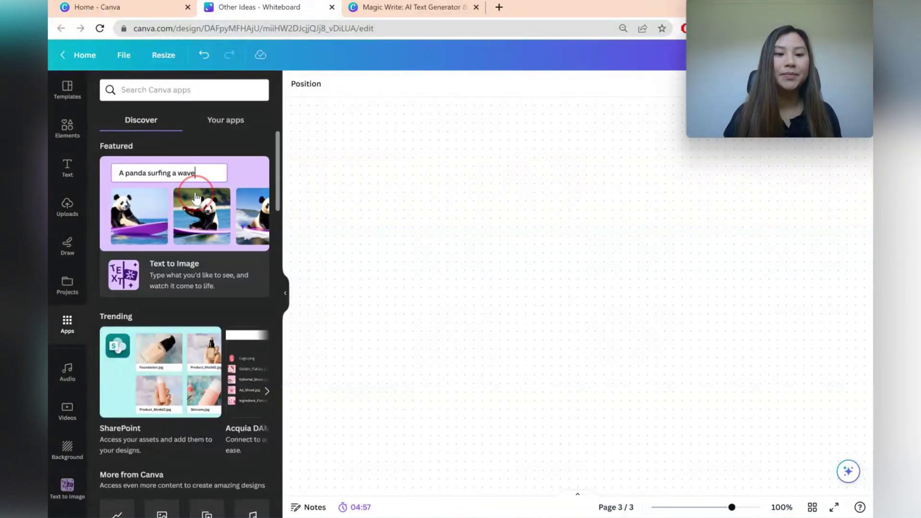
left_click(196, 194)
left_click(199, 188)
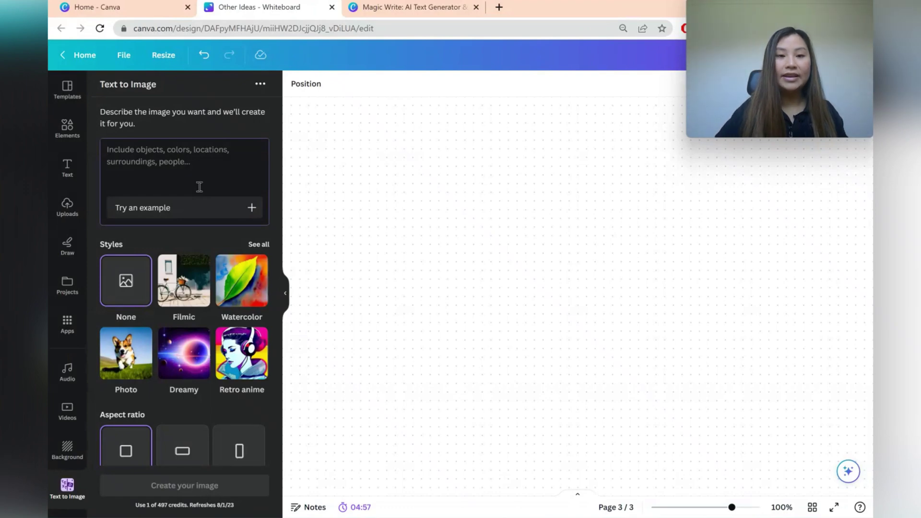
type("futuristic techn")
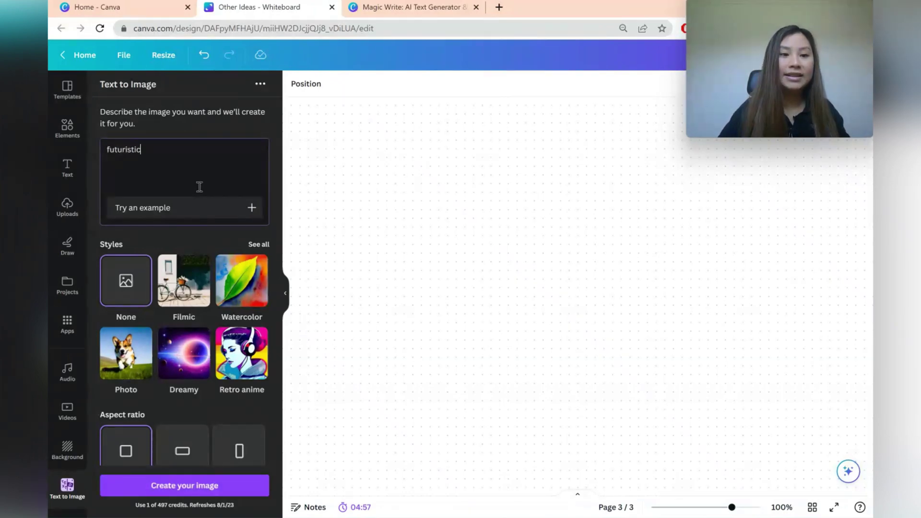
type("ology")
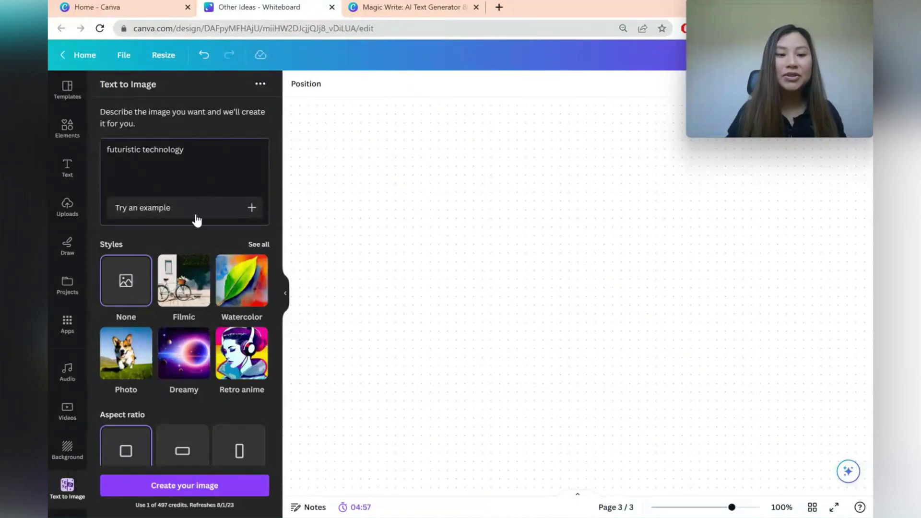
scroll(206, 310, "down", 2)
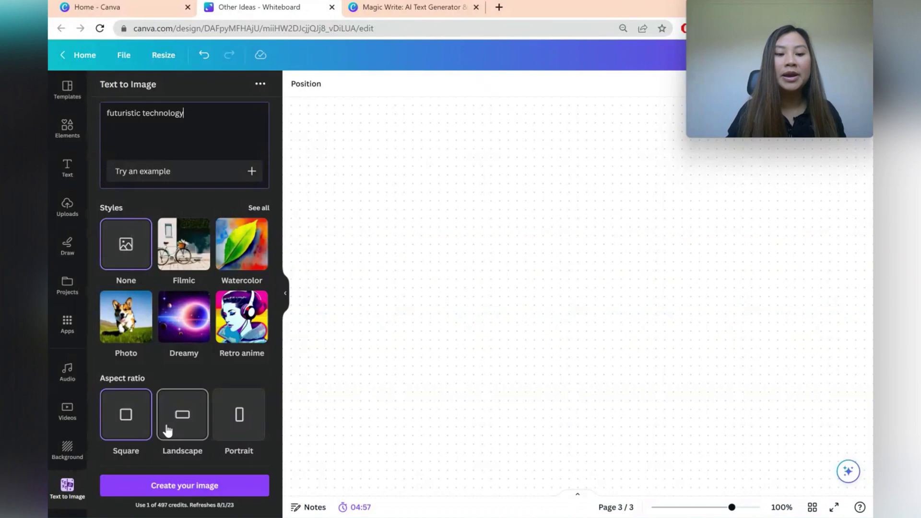
left_click(187, 485)
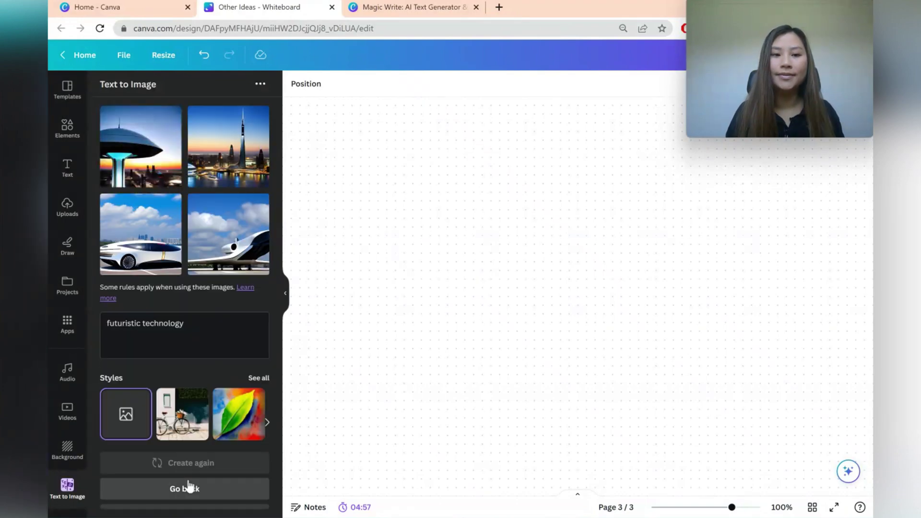
- Add the futuristic city skyline image with the tall spire to the page and enlarge it
left_click(246, 166)
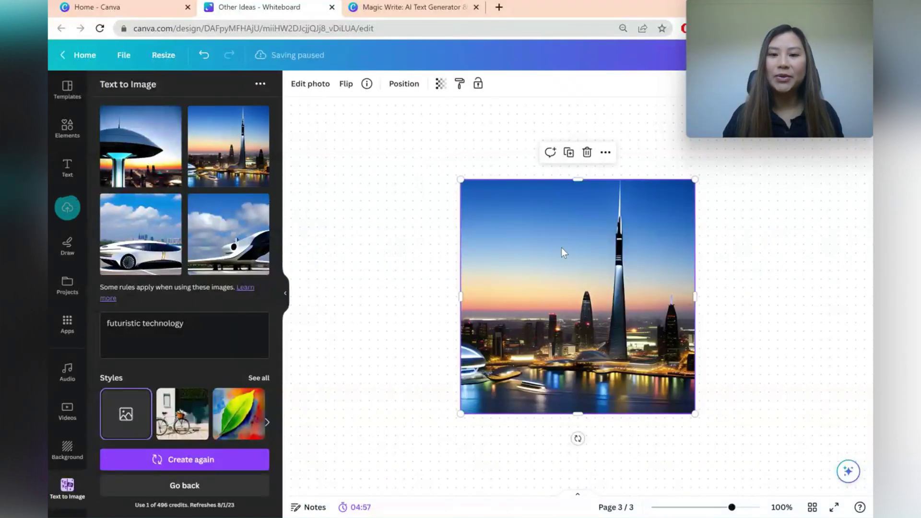
left_click(286, 293)
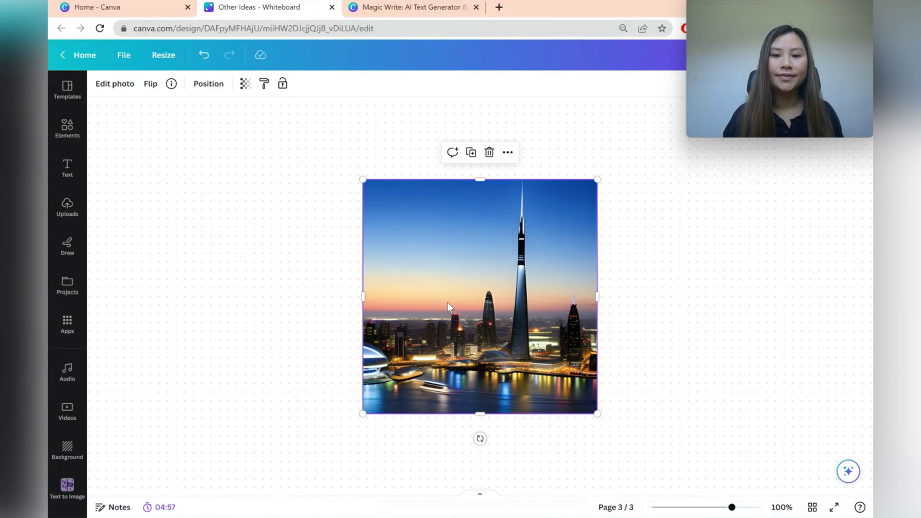
scroll(437, 303, "down", 2)
scroll(425, 332, "right", 5)
left_click_drag(394, 346, 578, 434)
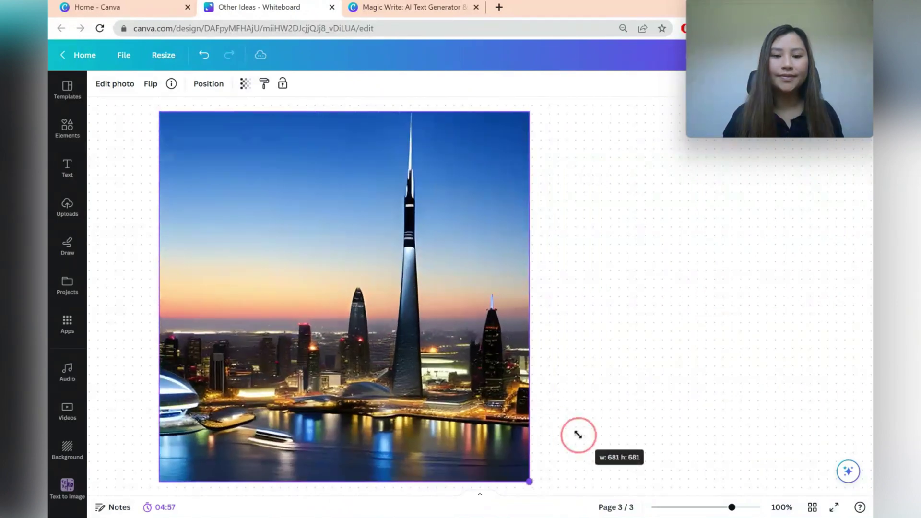
left_click(605, 240)
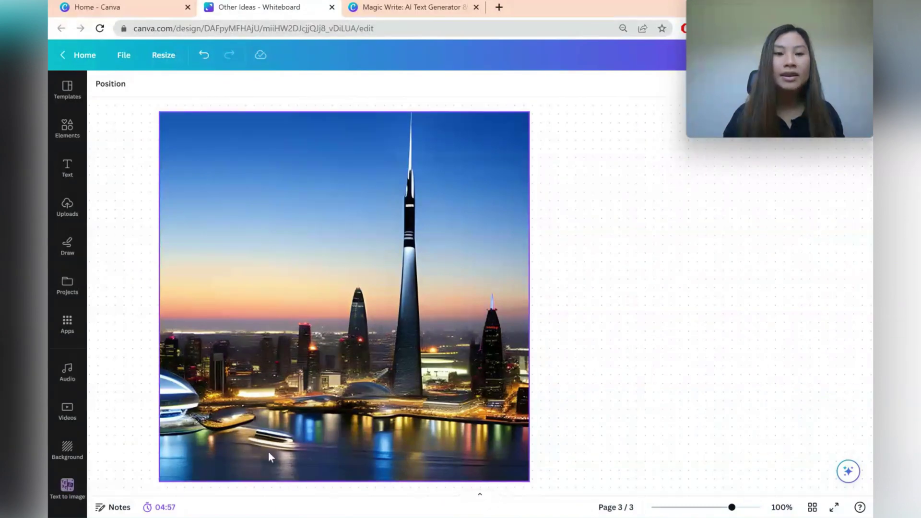
left_click(271, 287)
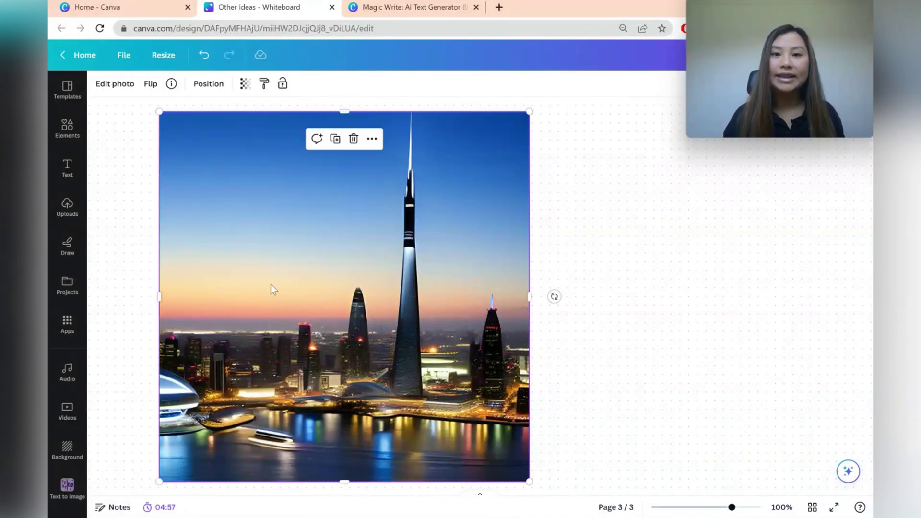
left_click(125, 92)
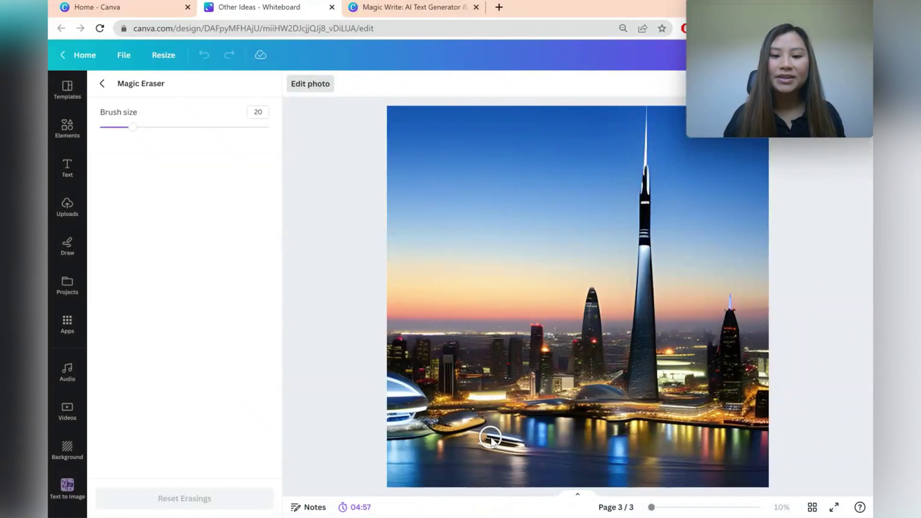
- Erase the small boat on the water from the city image with Magic Eraser
left_click(530, 449)
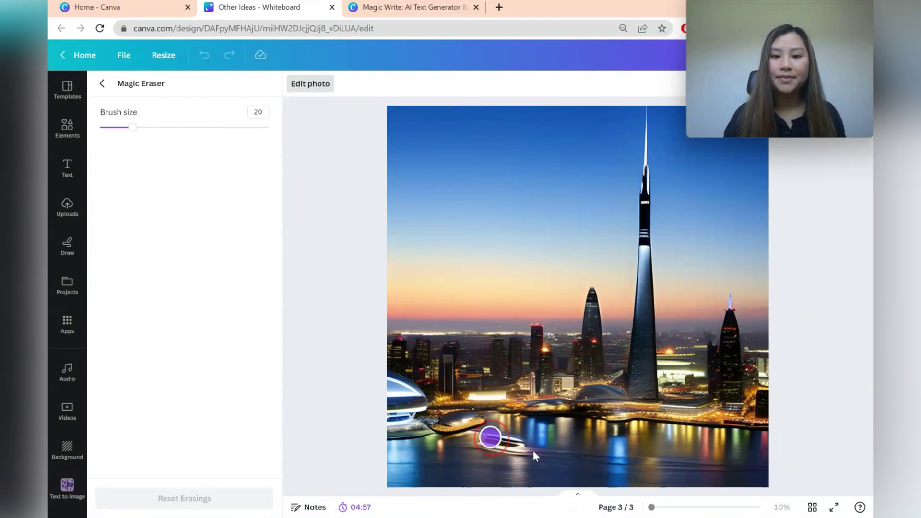
left_click_drag(530, 449, 558, 450)
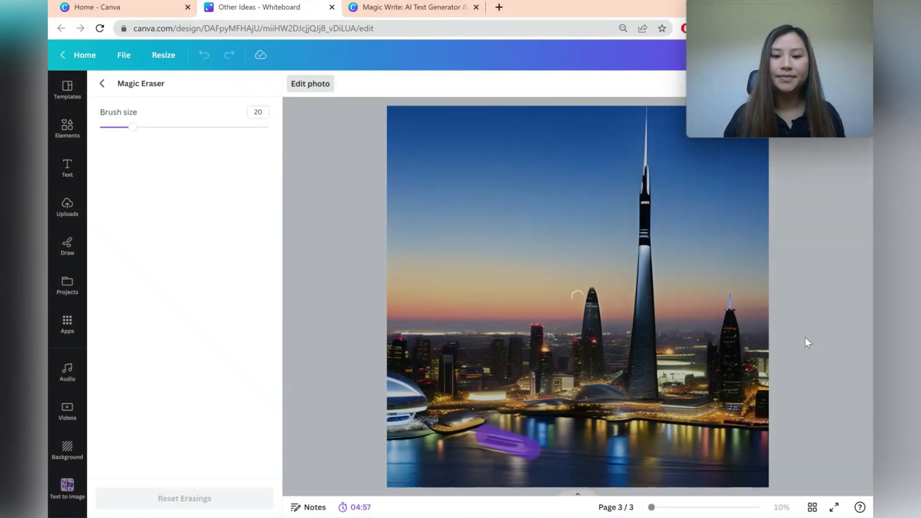
left_click(805, 338)
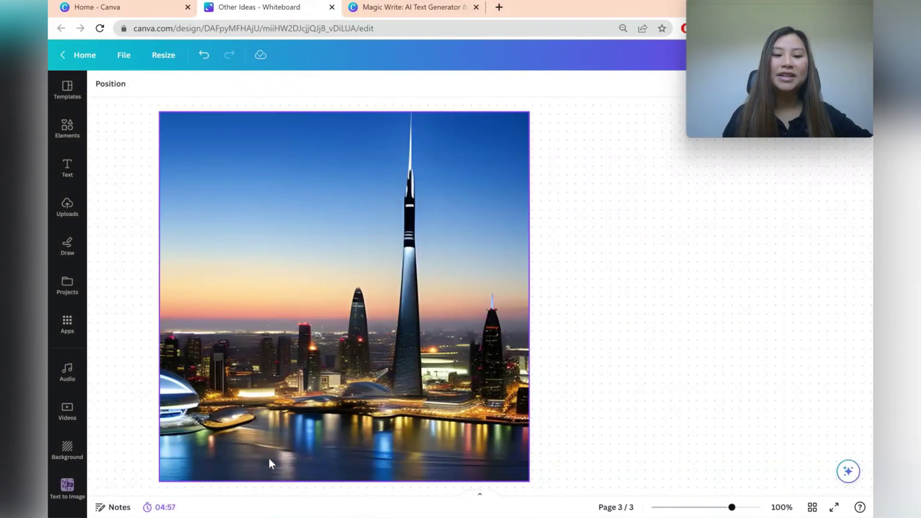
double_click(306, 466)
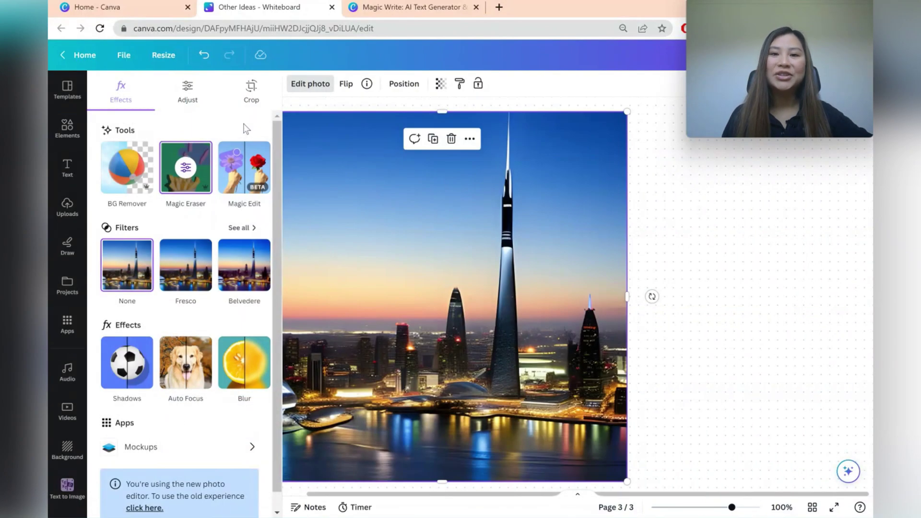
- Switch the photo to Magic Edit and brush a patch of sky at the upper left
left_click(243, 165)
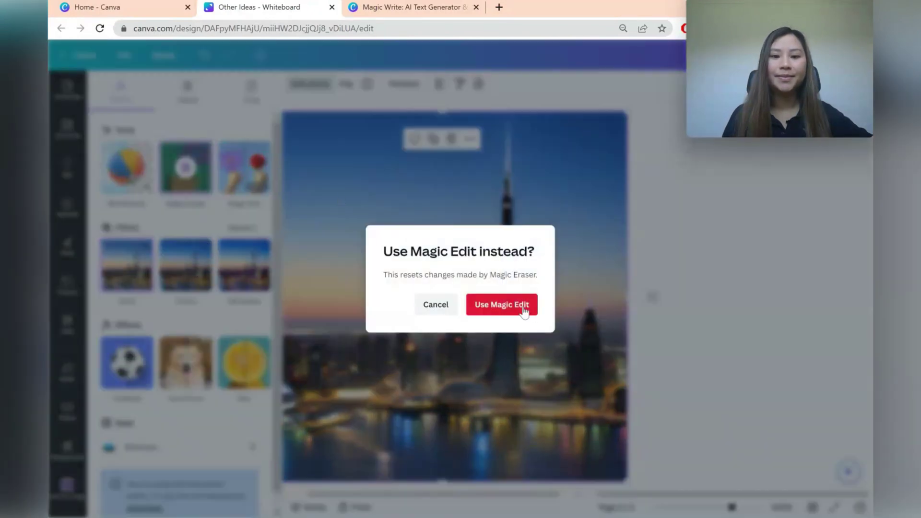
left_click(526, 311)
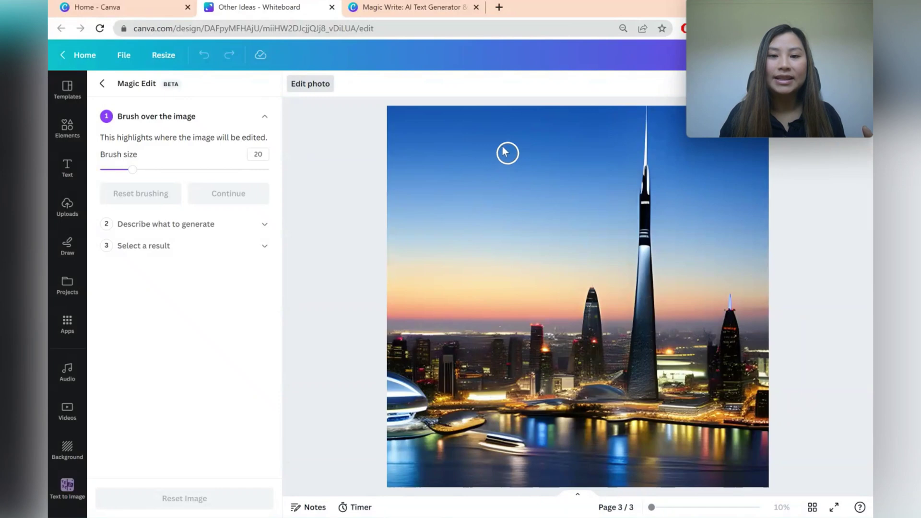
left_click_drag(480, 174, 483, 193)
left_click(238, 196)
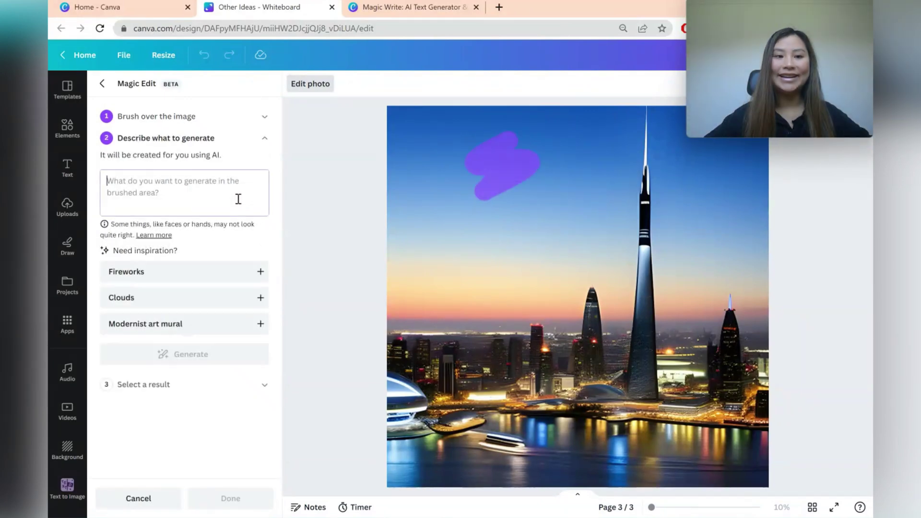
type("s")
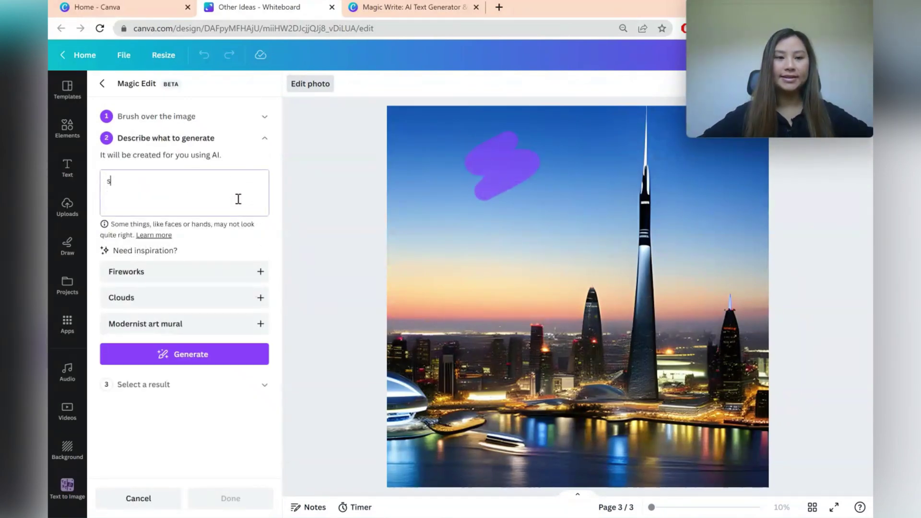
type("paceship")
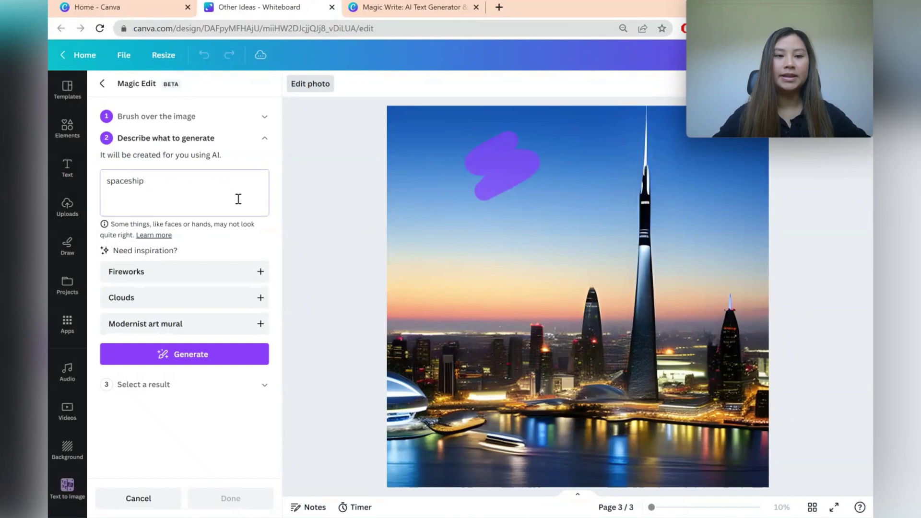
- Generate a 'spaceship' in the brushed area and keep the fourth, rounded silver variant
left_click(230, 360)
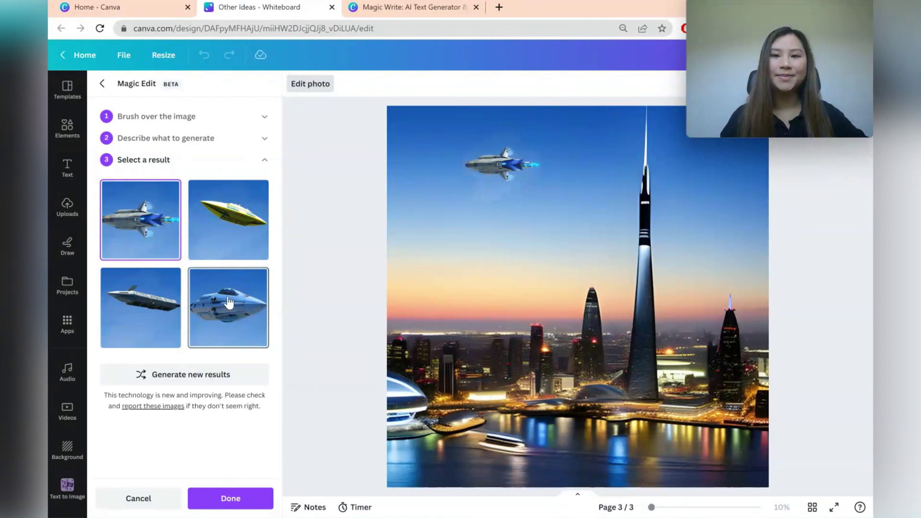
left_click(228, 303)
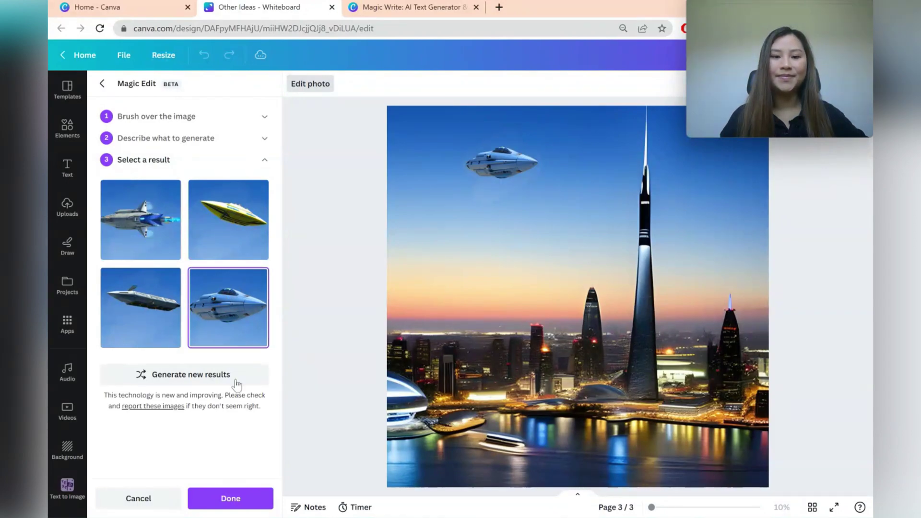
left_click(227, 498)
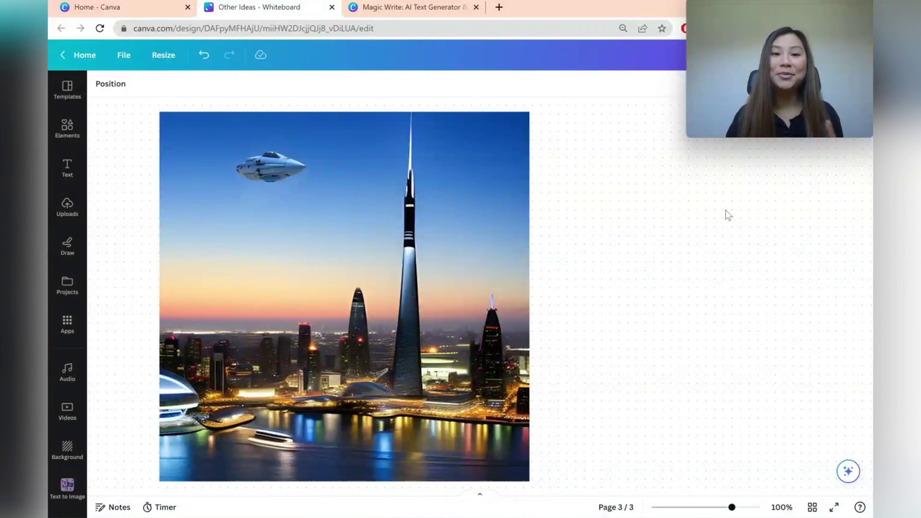